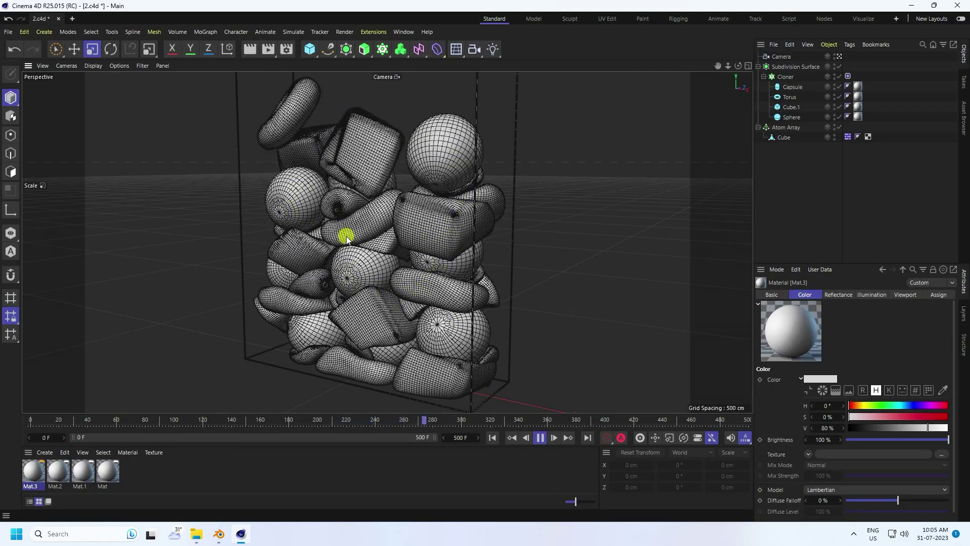
- Replay the soft-body drop from frame 0 and pause it around frame 221
scroll(380, 224, up, 2)
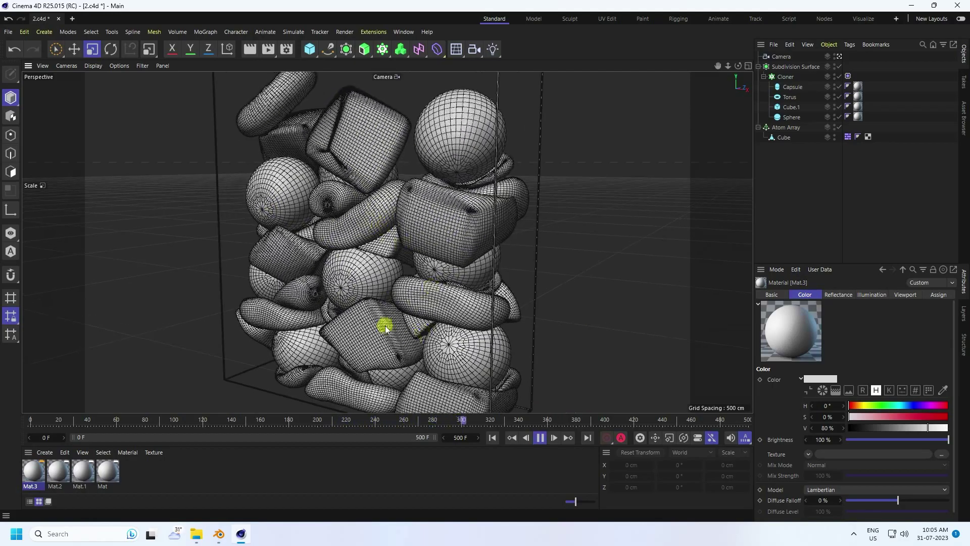
click(539, 437)
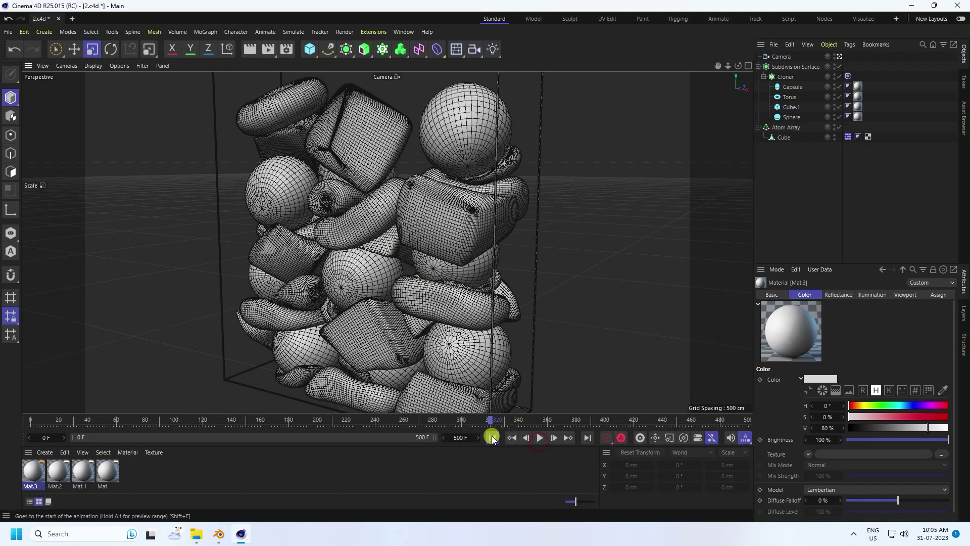
click(492, 437)
click(539, 437)
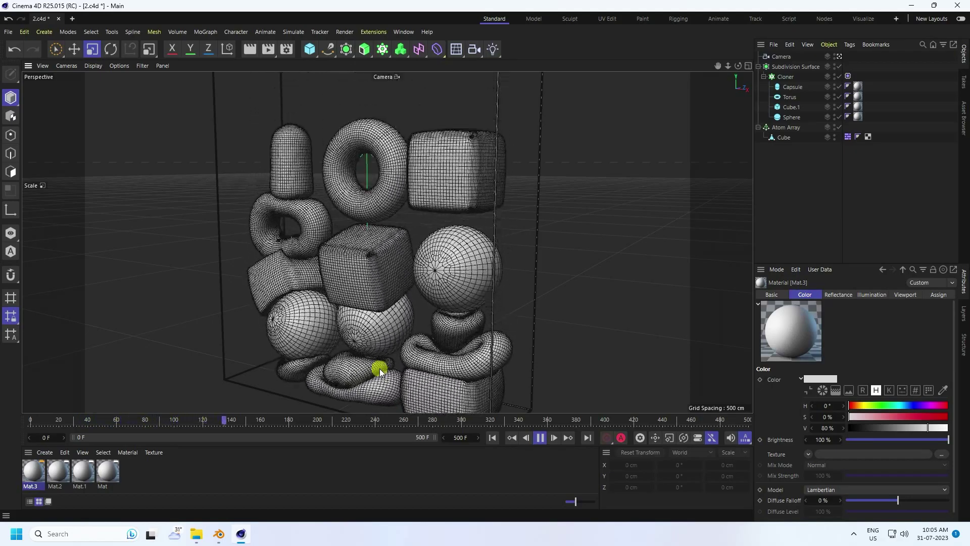
click(539, 437)
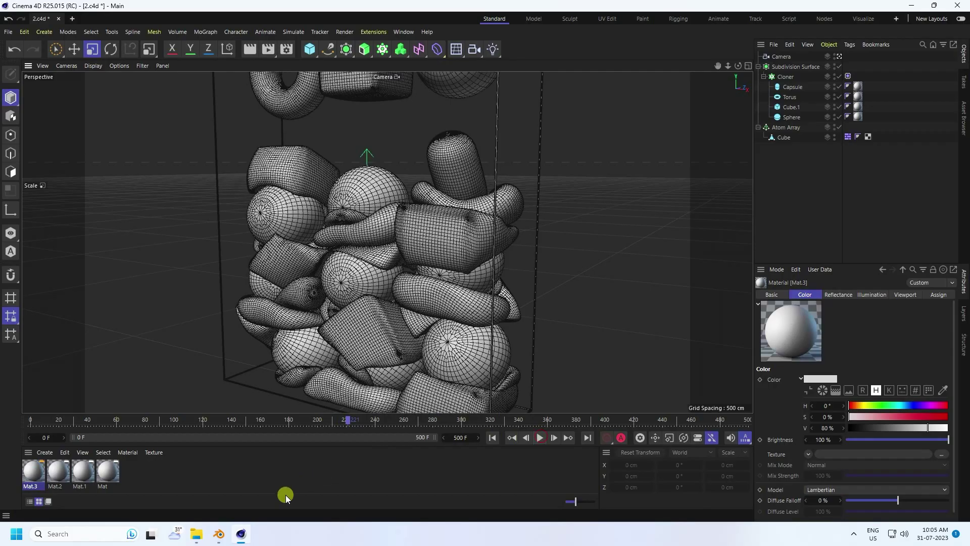
- In Blender, play the pile-up animation, cycling Material Preview, Solid and Rendered shading
click(220, 534)
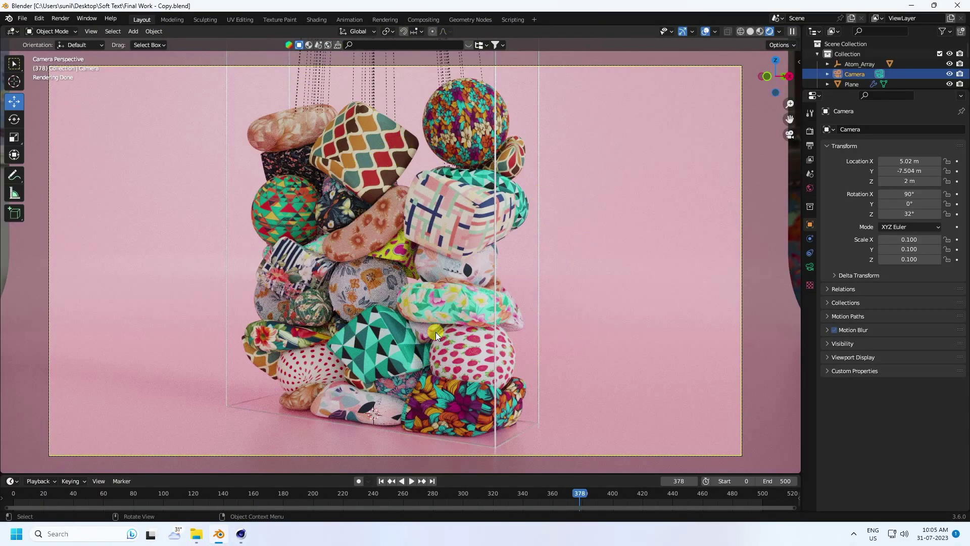
click(381, 481)
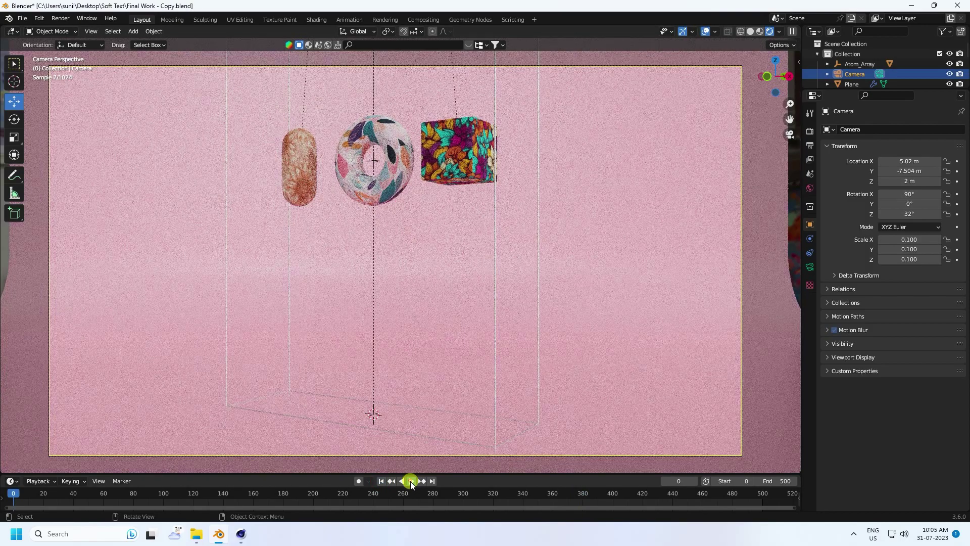
click(411, 480)
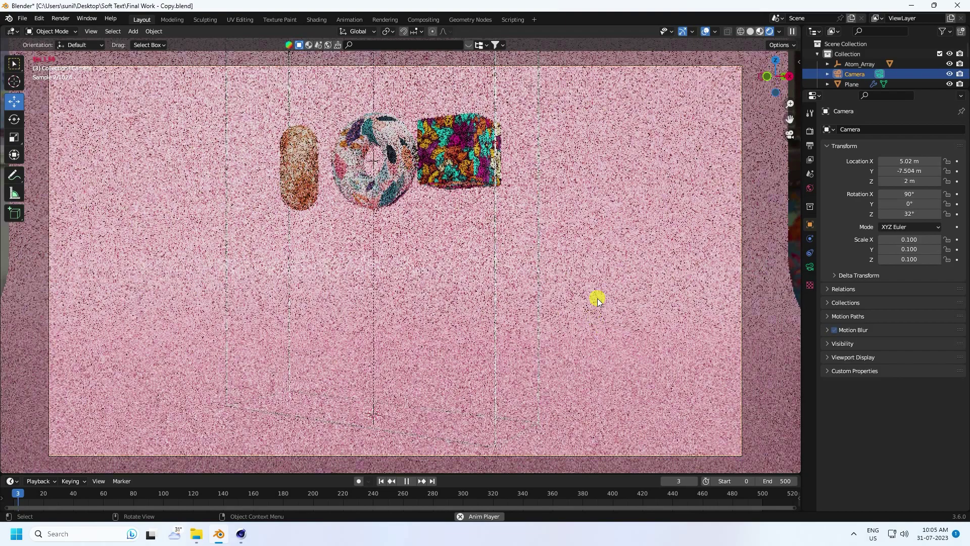
click(760, 32)
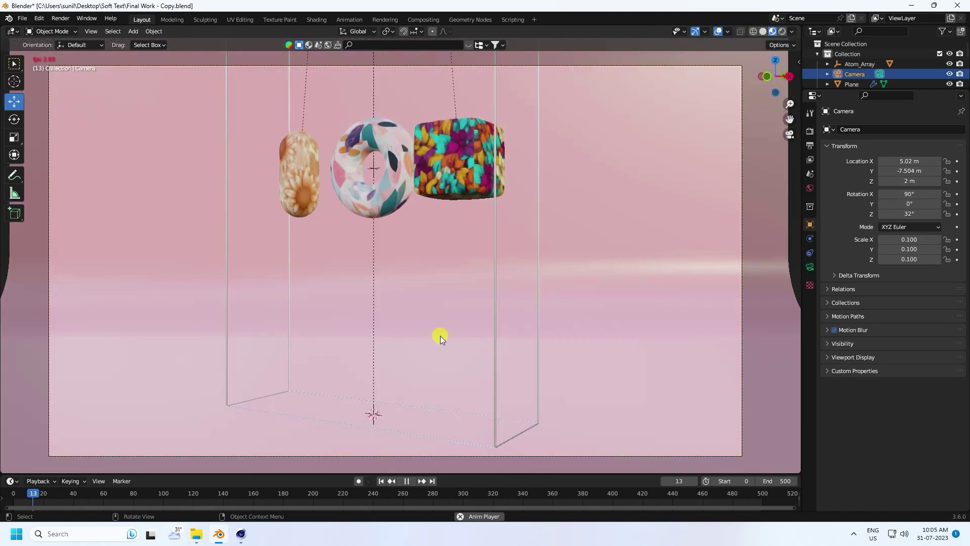
click(403, 481)
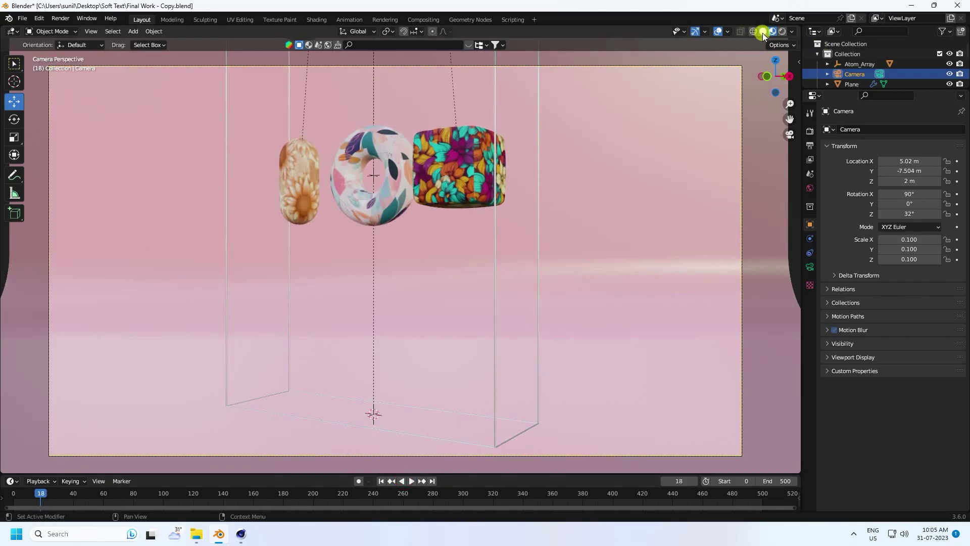
click(762, 32)
click(411, 481)
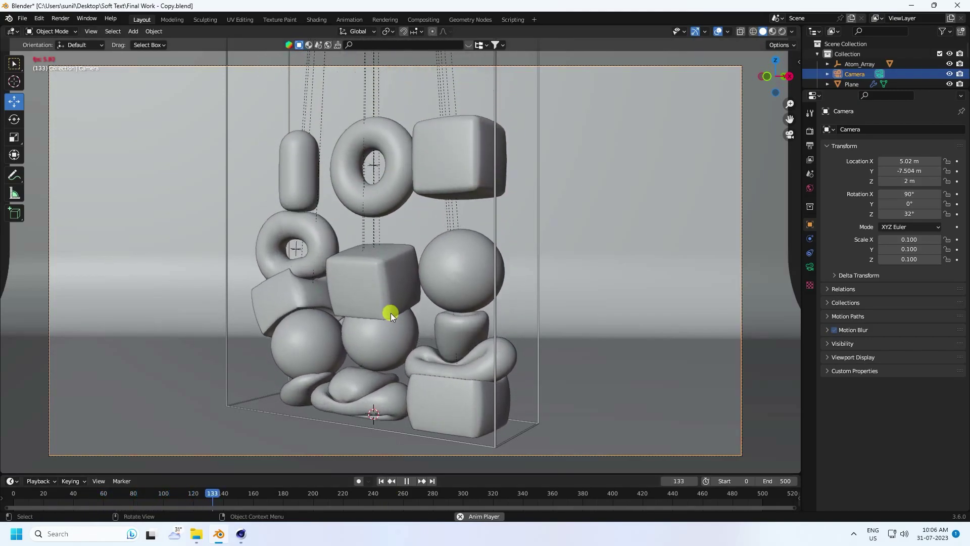
click(406, 480)
click(782, 32)
click(782, 32)
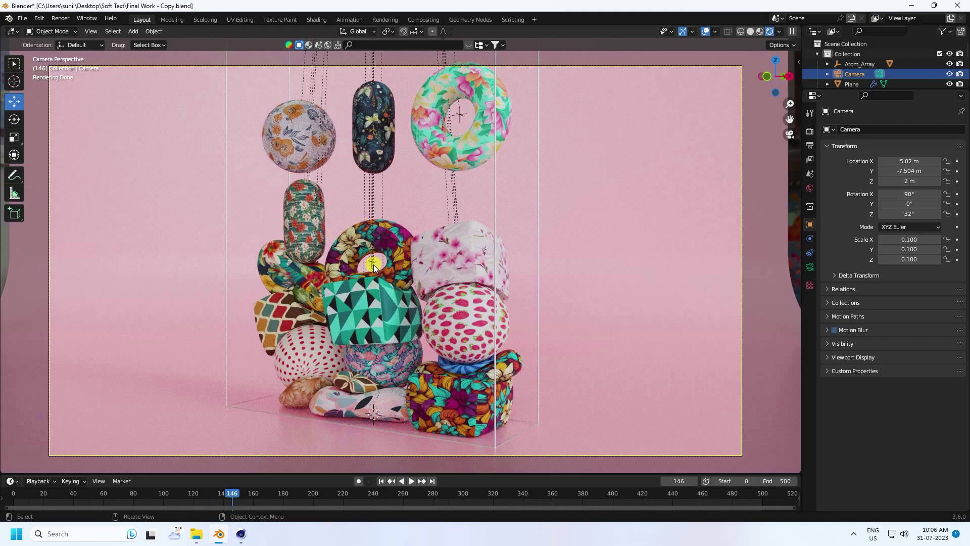
- Start a new General scene in Blender without saving, then return to Cinema 4D
click(21, 19)
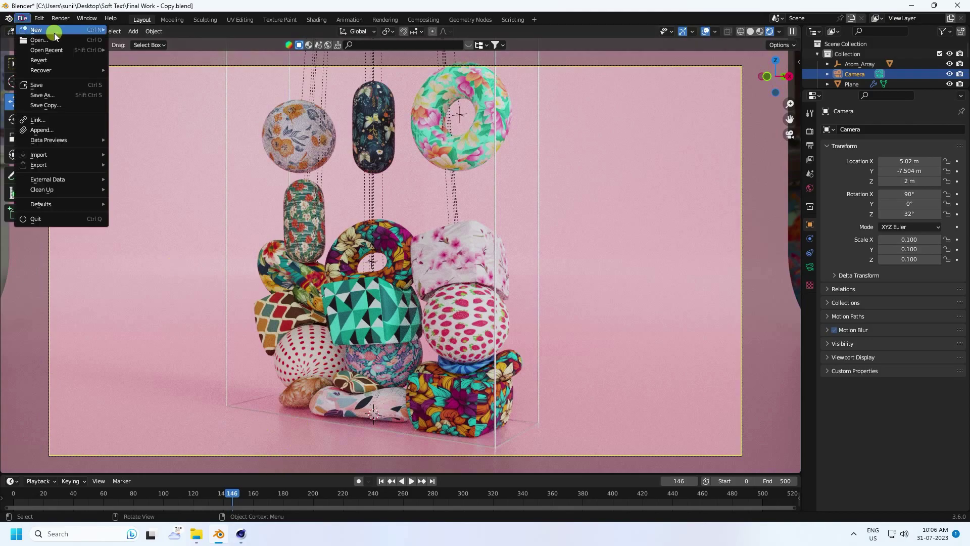
click(55, 31)
click(164, 33)
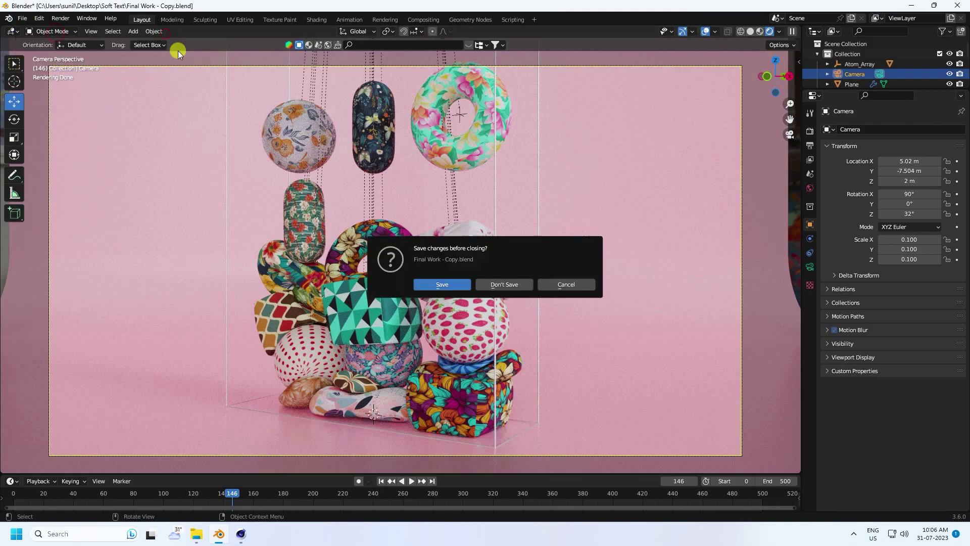
click(507, 283)
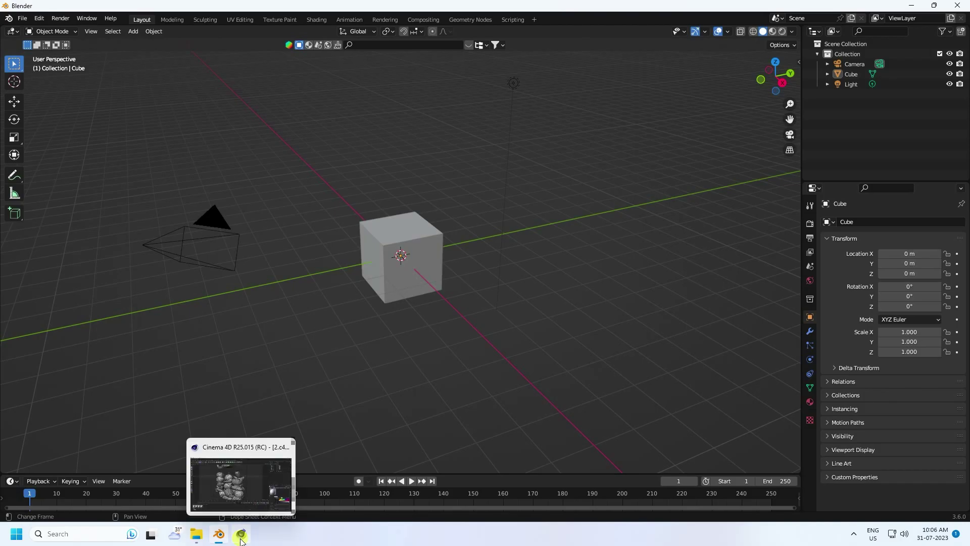
click(241, 540)
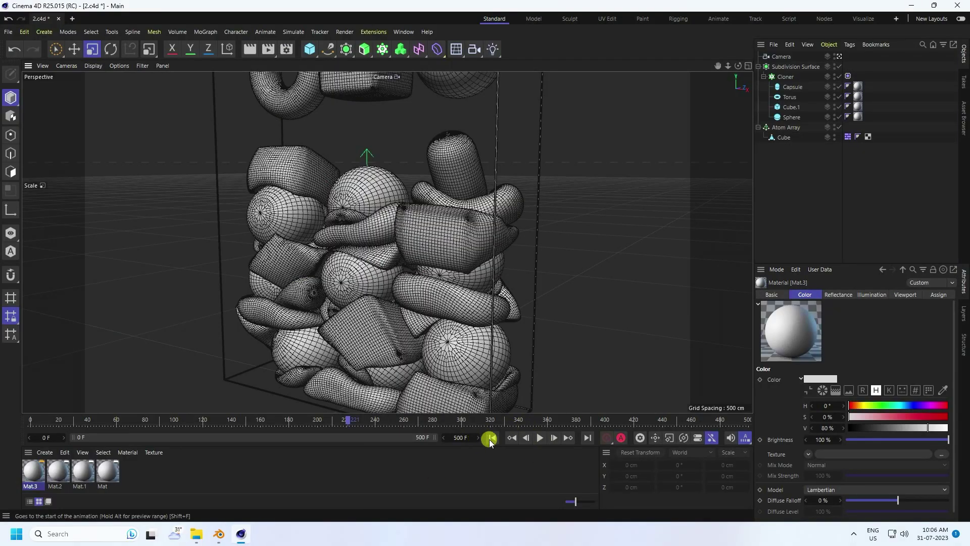
- Rewind the simulation, open a new empty project and add a Cube
click(492, 438)
click(23, 32)
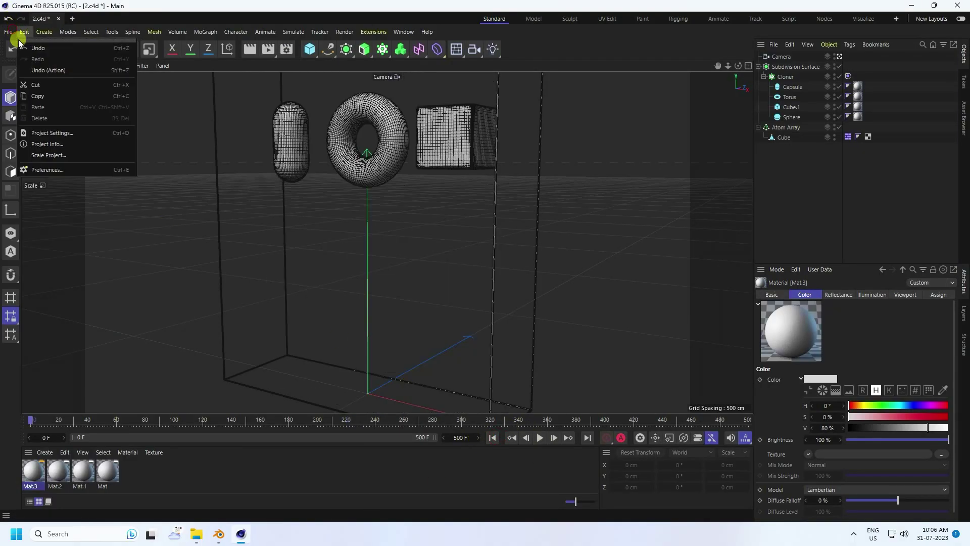
click(72, 18)
click(72, 18)
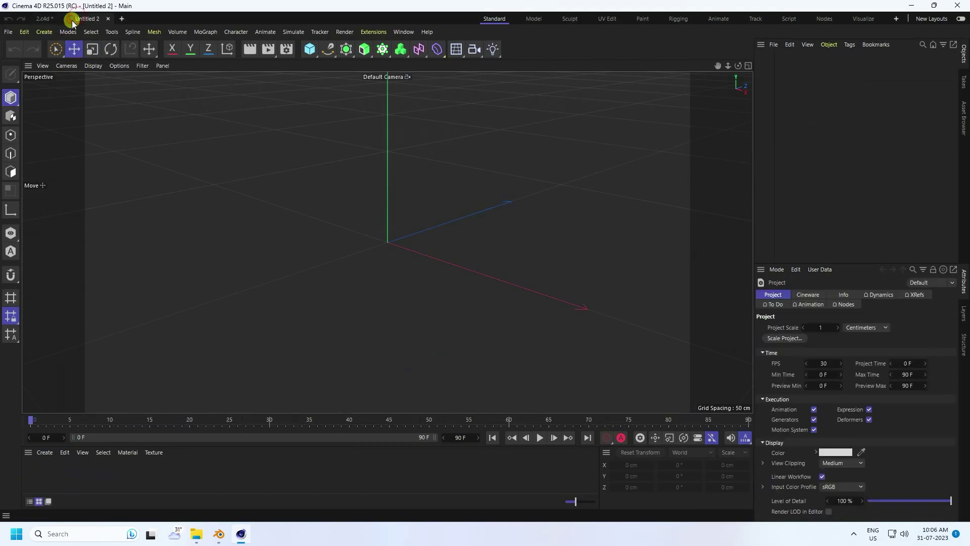
click(307, 50)
click(401, 65)
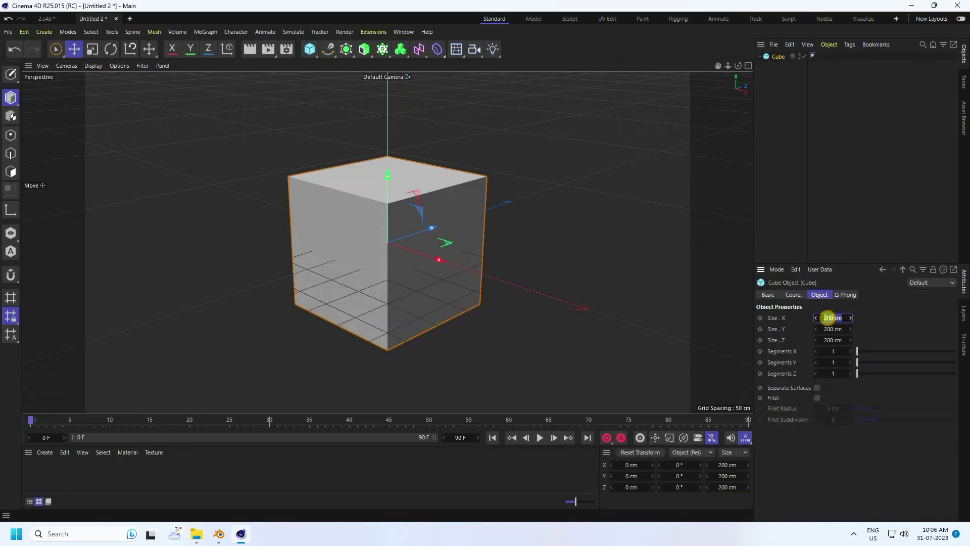
- Size the cube 400 × 1000 × 125 cm to form a tall, thin slab
key(Return)
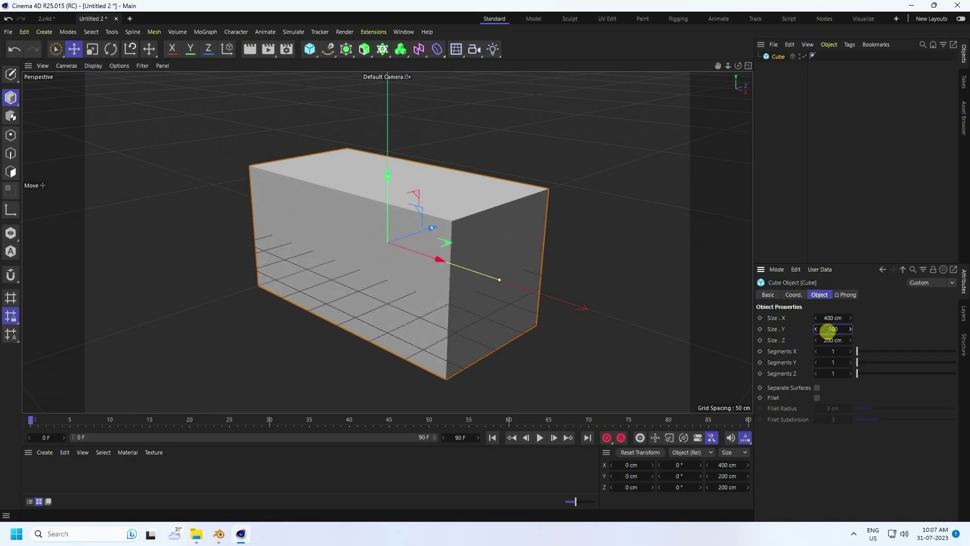
click(827, 330)
text(1000)
key(Return)
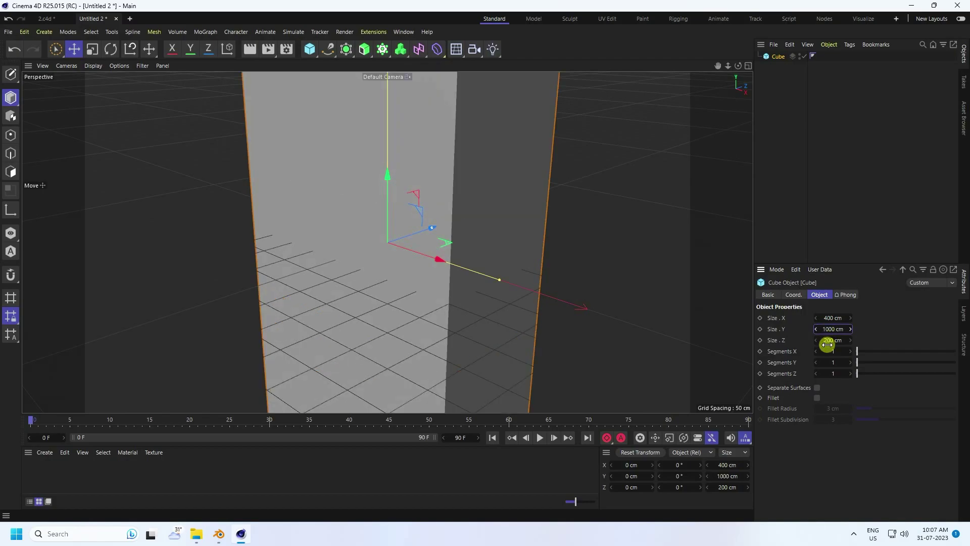
middle_click(518, 279)
middle_click(232, 297)
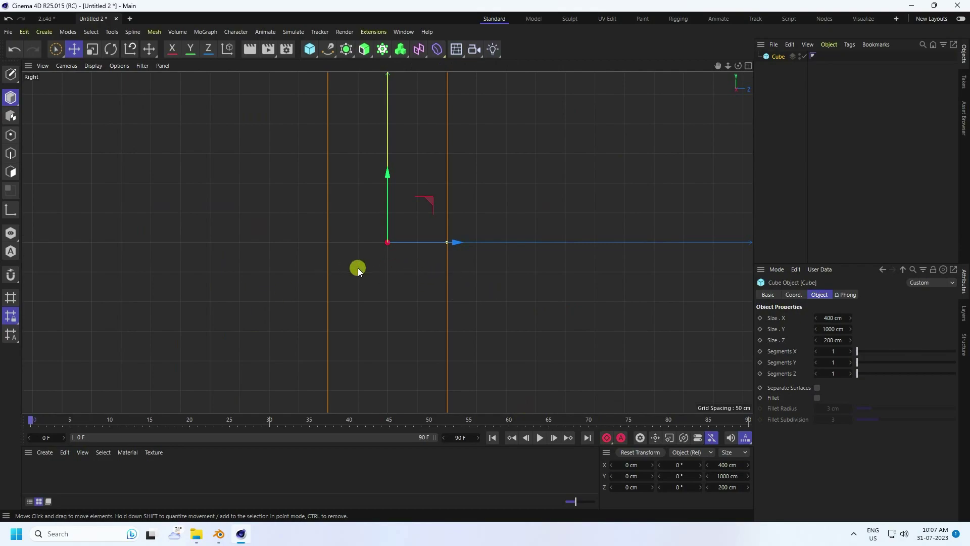
drag(833, 340, 834, 341)
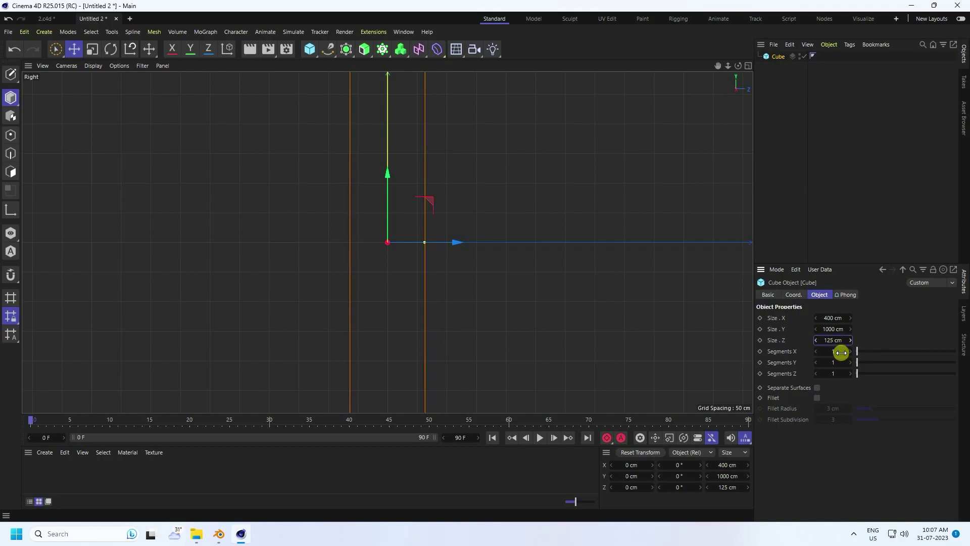
middle_click(489, 313)
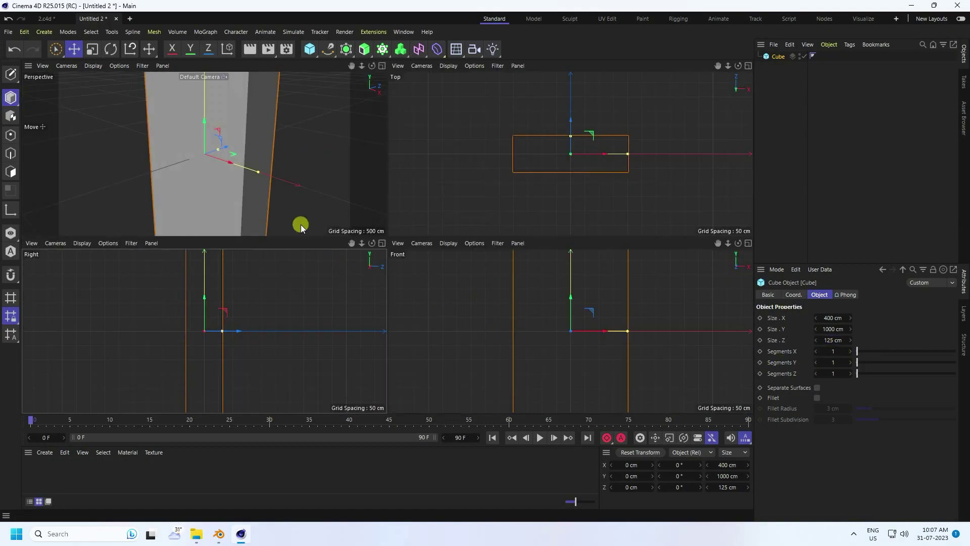
middle_click(348, 179)
scroll(389, 263, down, 6)
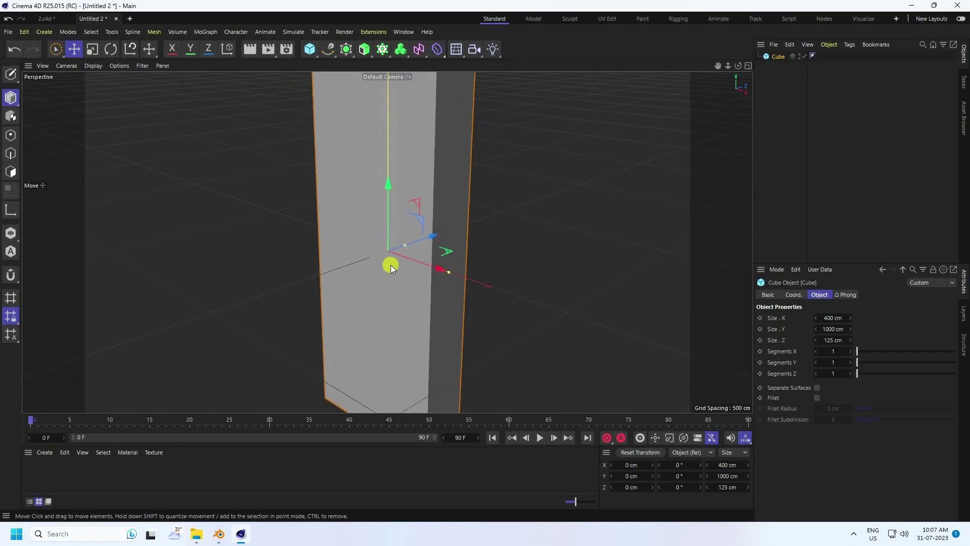
scroll(410, 157, up, 3)
scroll(405, 165, up, 2)
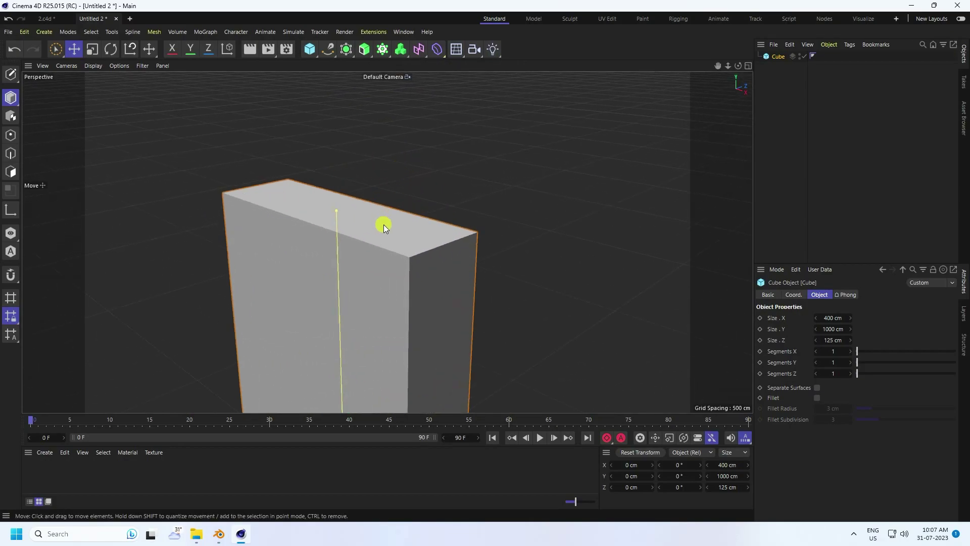
- Make the cube editable and delete its top polygon to open the box
click(11, 77)
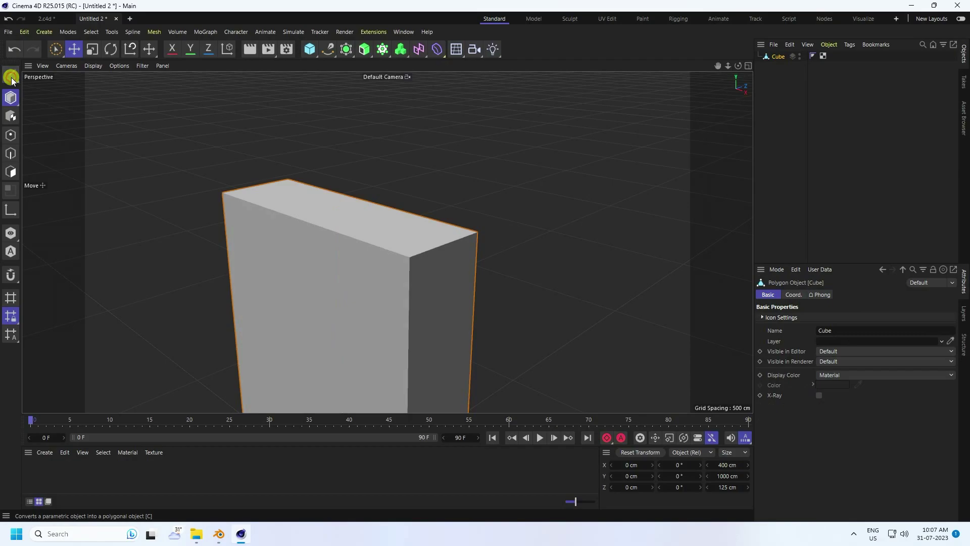
click(10, 172)
click(327, 208)
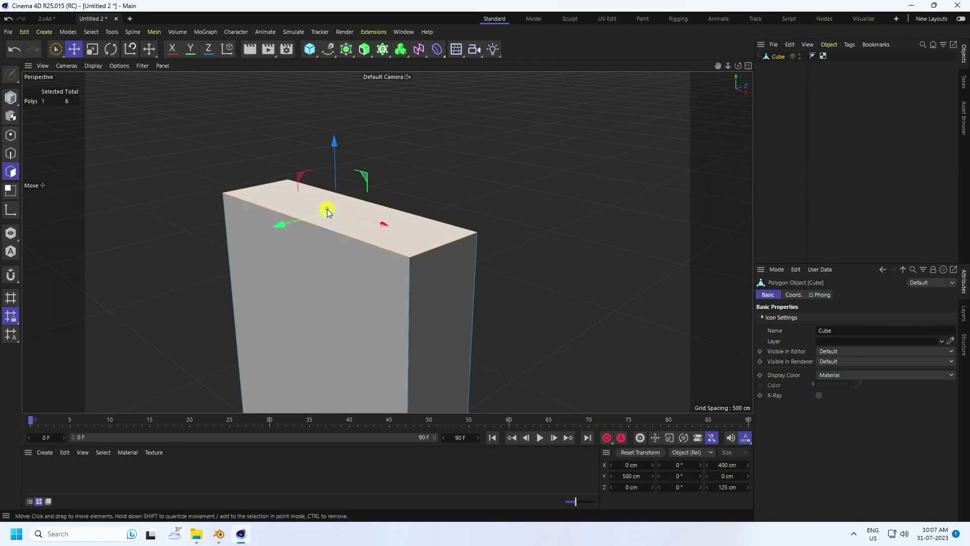
key(Delete)
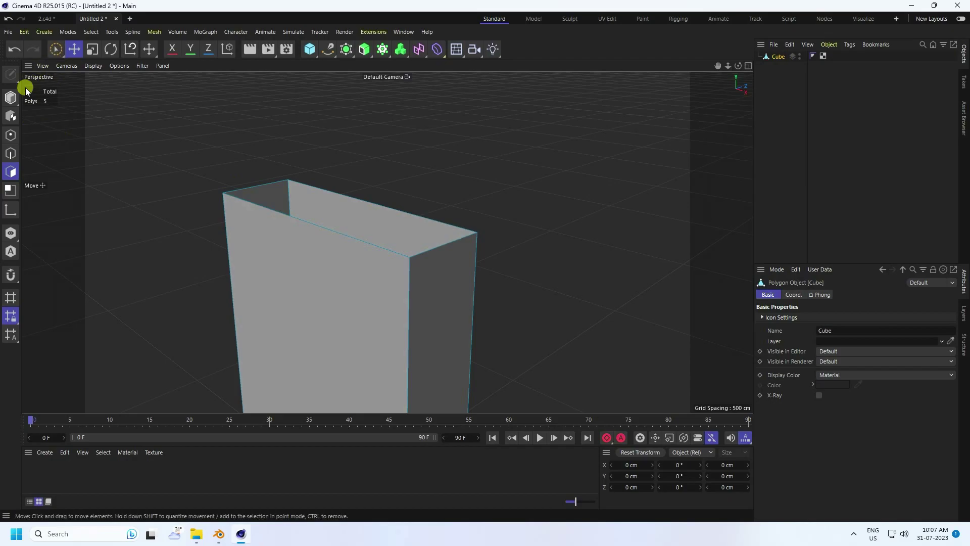
click(11, 97)
- Deselect the open box and add an Atom Array generator
click(74, 49)
click(220, 167)
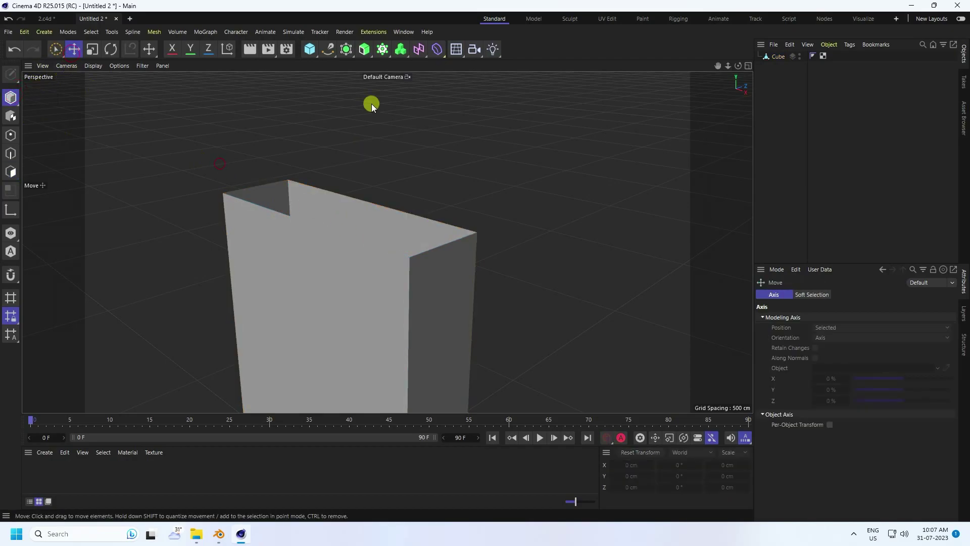
click(346, 54)
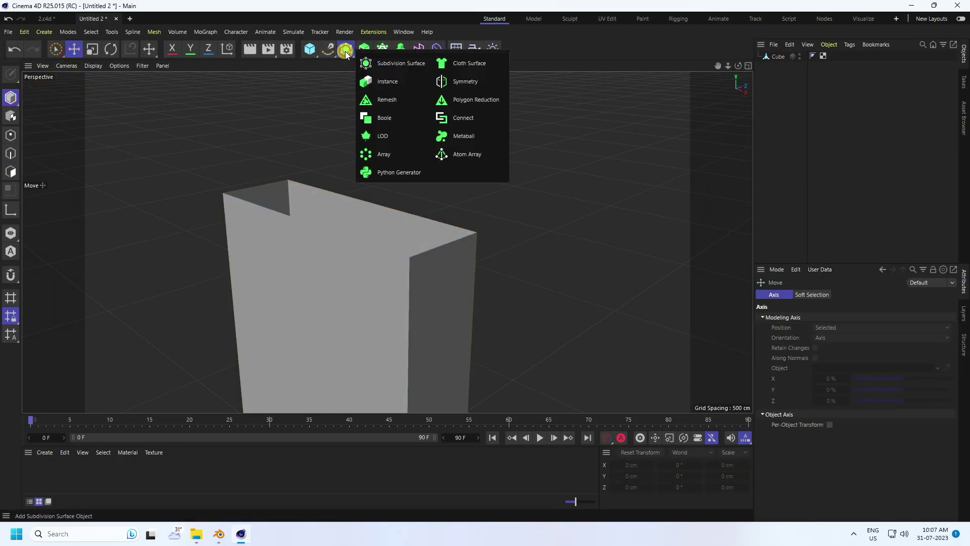
click(455, 154)
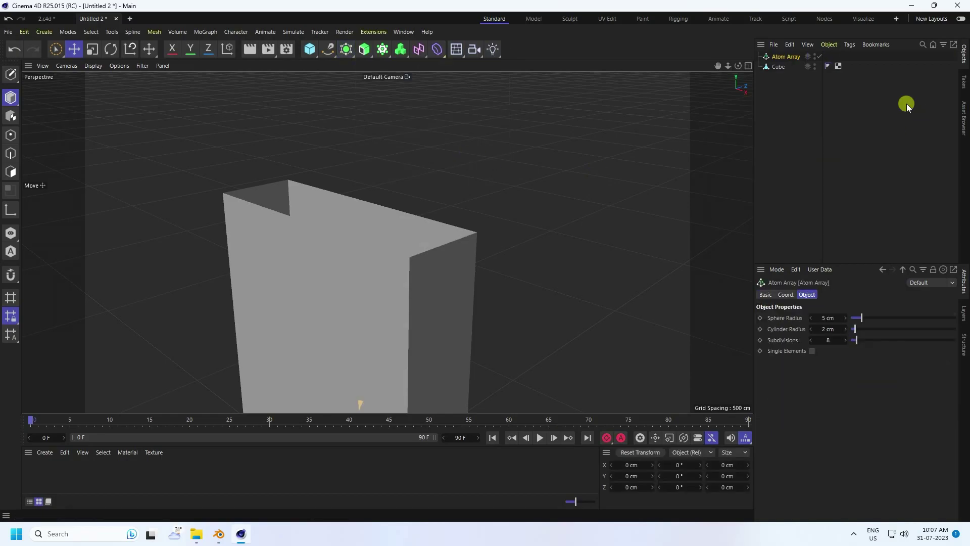
- Put the box under the Atom Array with 1 cm sphere and cylinder radii
click(776, 66)
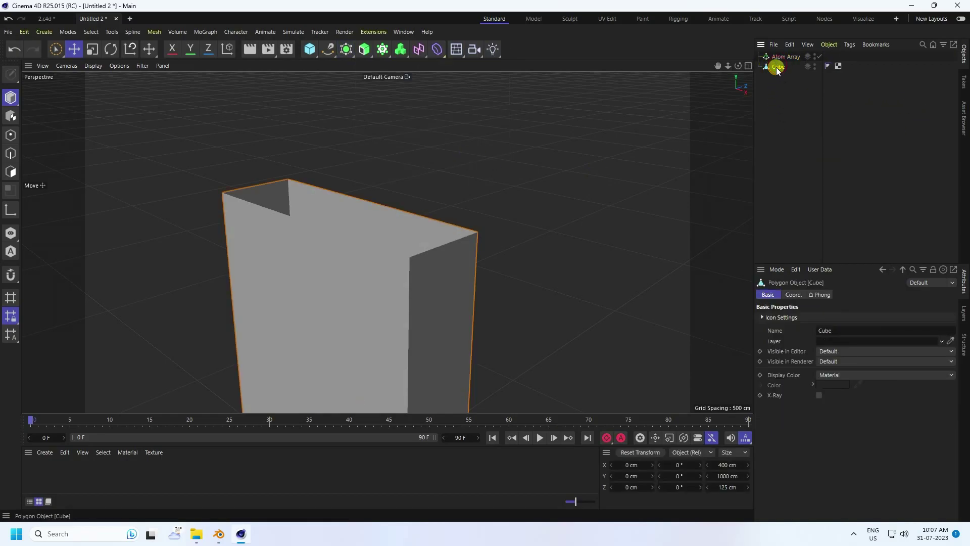
drag(776, 67, 783, 56)
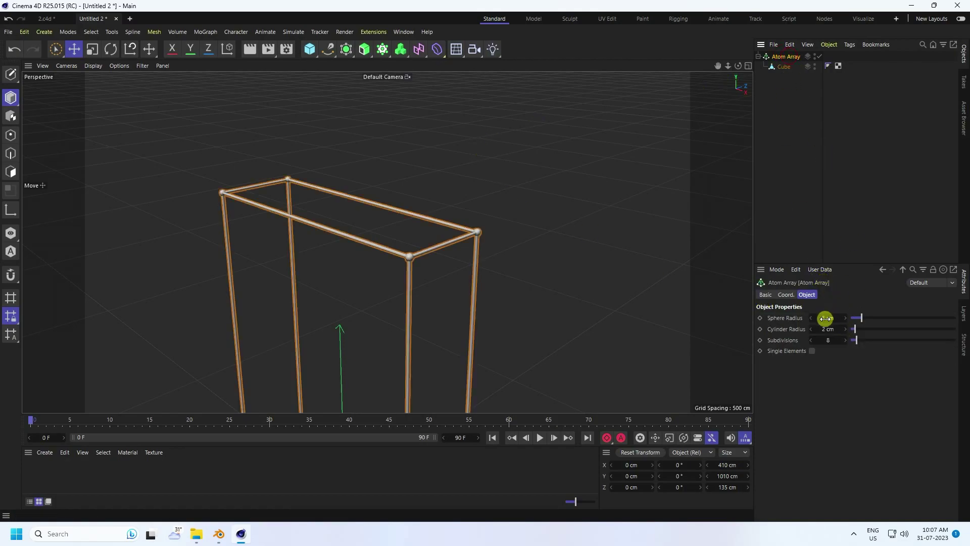
drag(830, 315, 830, 330)
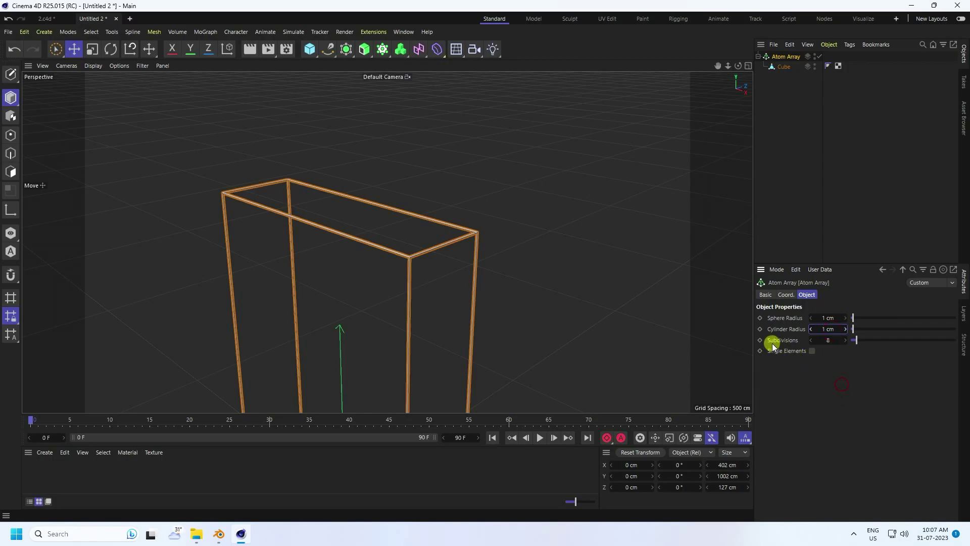
alt+drag(566, 258, 510, 335)
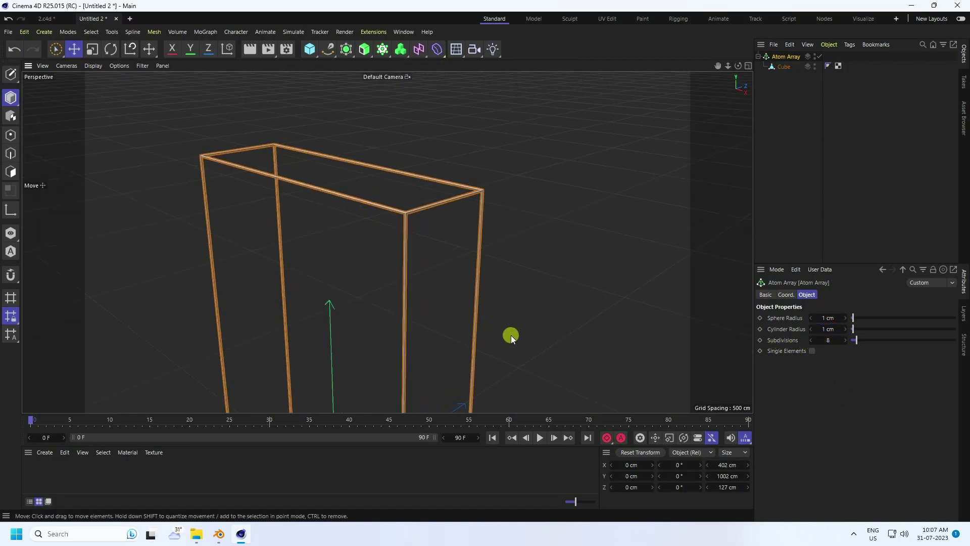
alt+drag(445, 186, 527, 140)
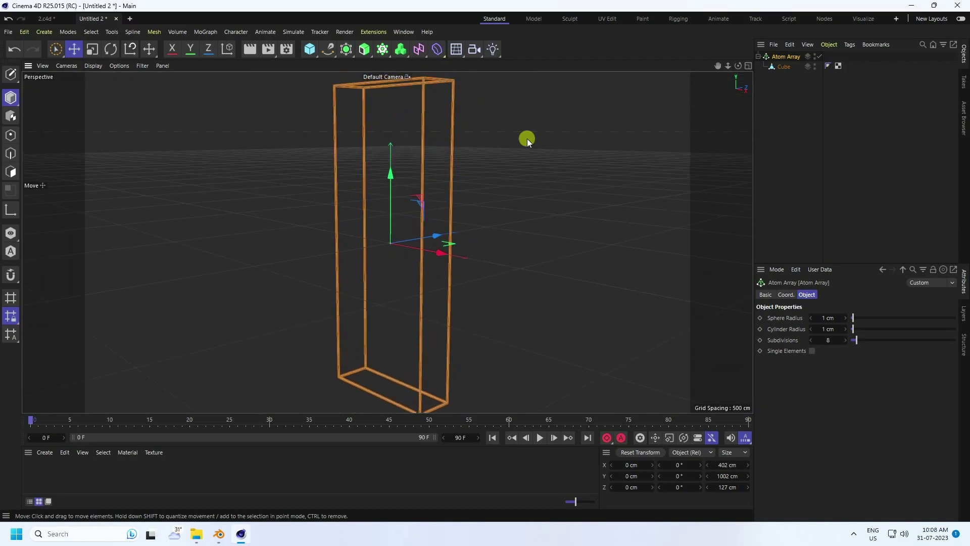
click(650, 187)
click(784, 69)
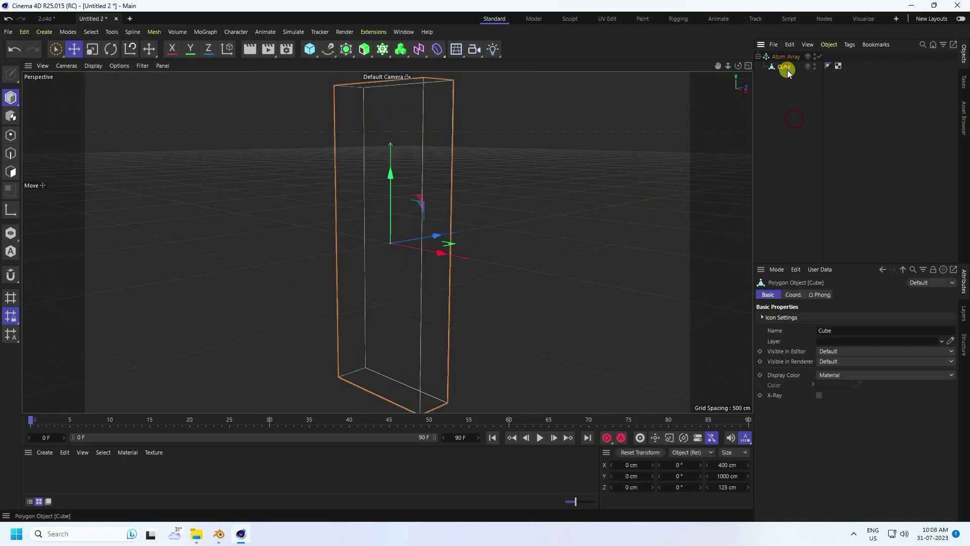
- Give the box a Collider Body simulation tag and view its Collision settings
right_click(782, 69)
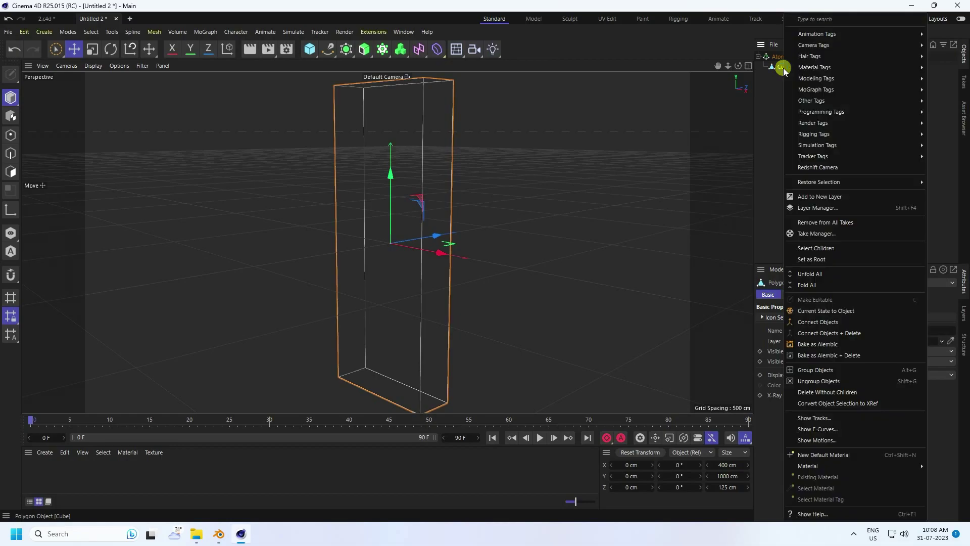
mouse_move(818, 148)
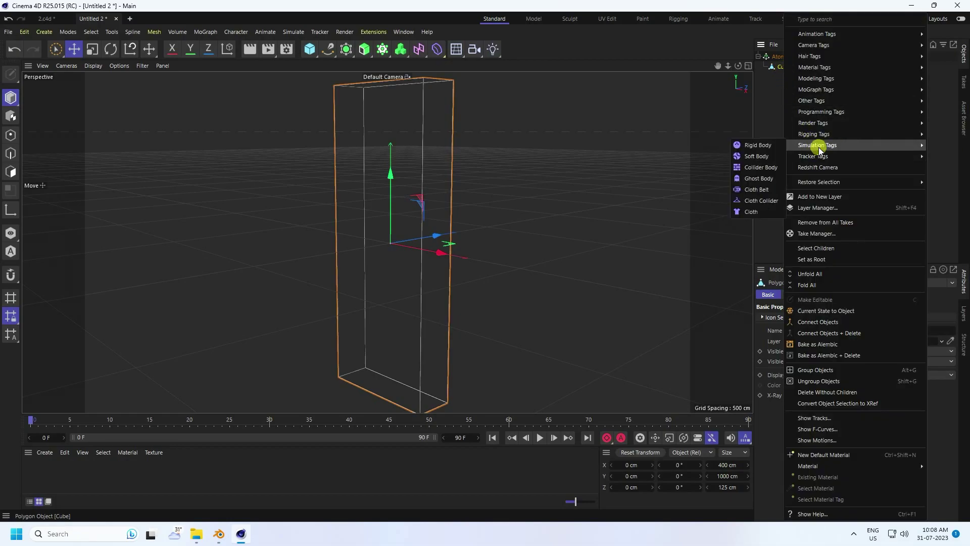
click(761, 167)
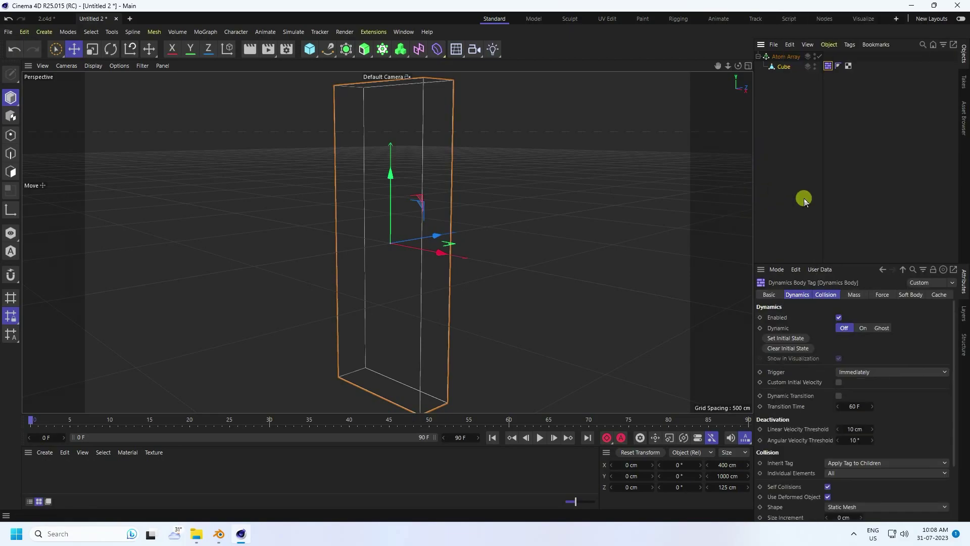
click(820, 297)
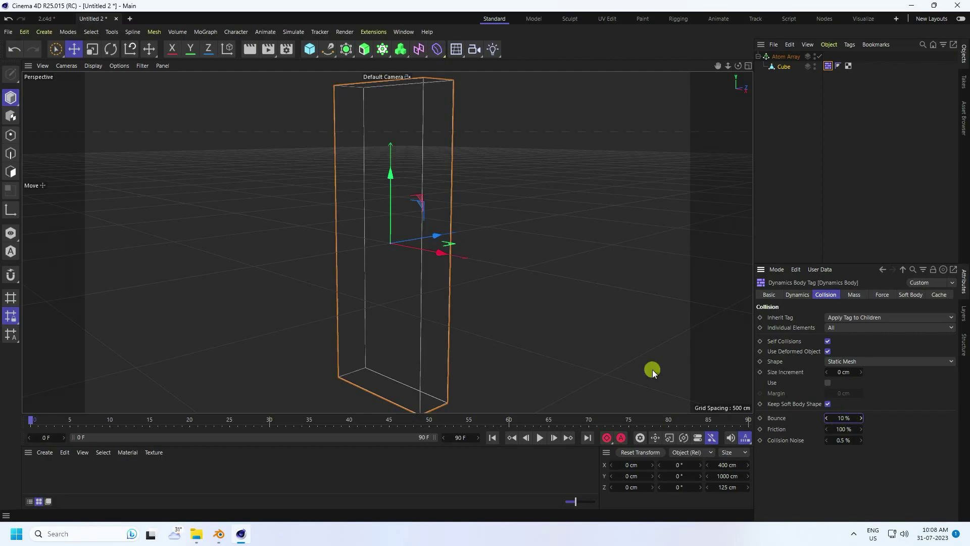
click(515, 211)
- Add a sphere with a 50 cm radius and 12 segments
middle_click(453, 286)
middle_click(471, 296)
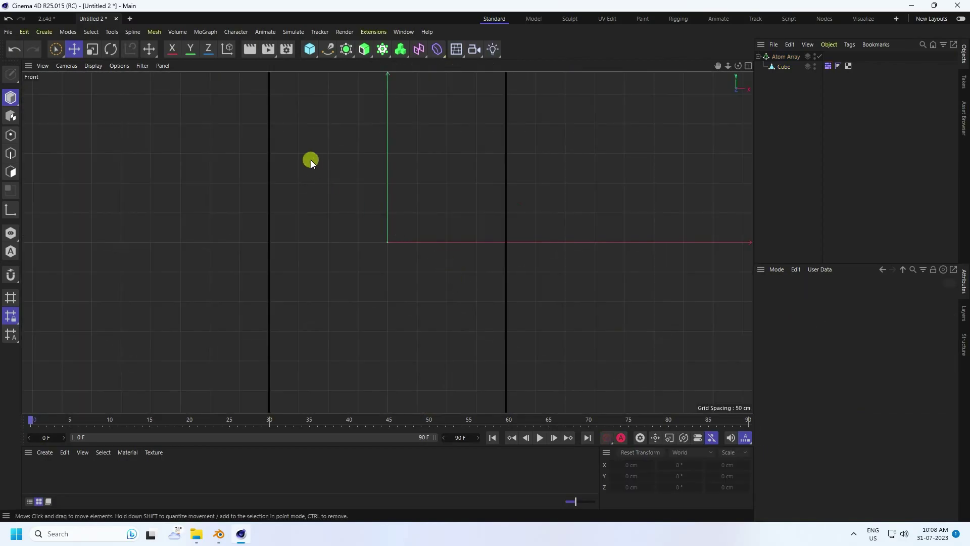
middle_click(310, 160)
middle_click(280, 156)
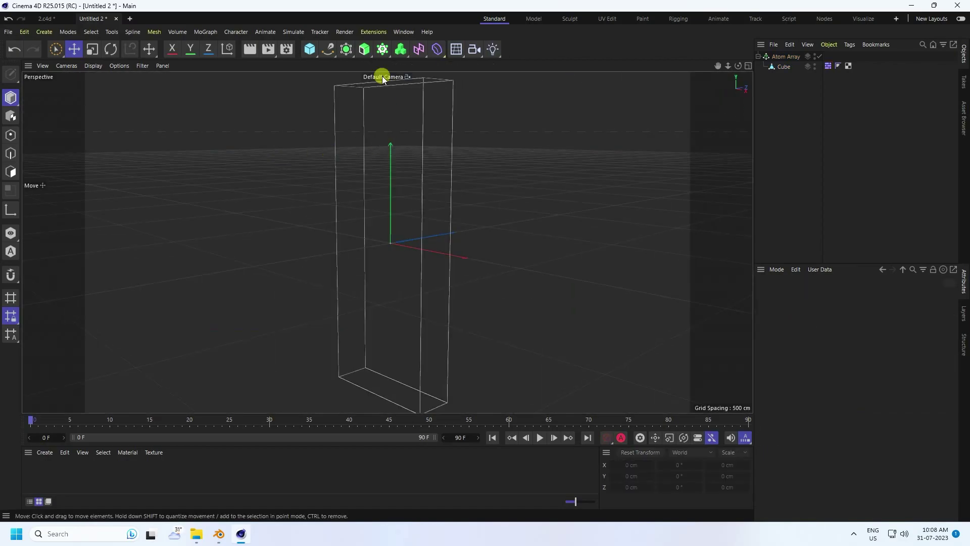
click(315, 52)
click(502, 78)
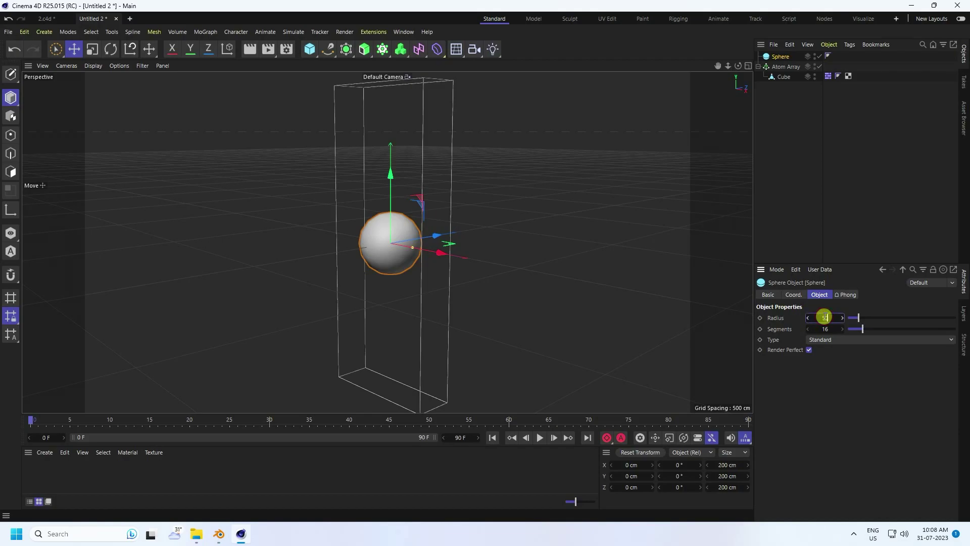
key(Return)
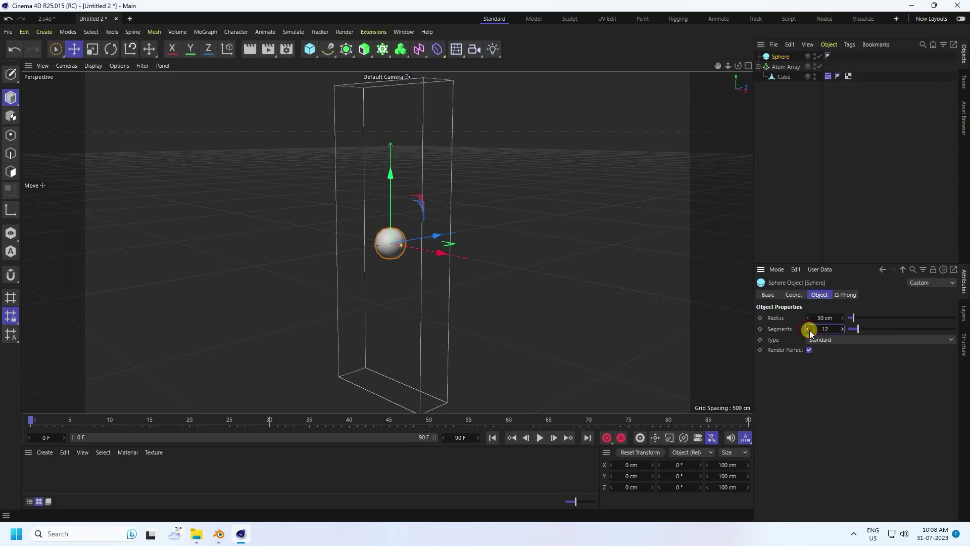
- Switch the viewport display to Gouraud Shading (Lines) and deselect the sphere
scroll(356, 232, up, 6)
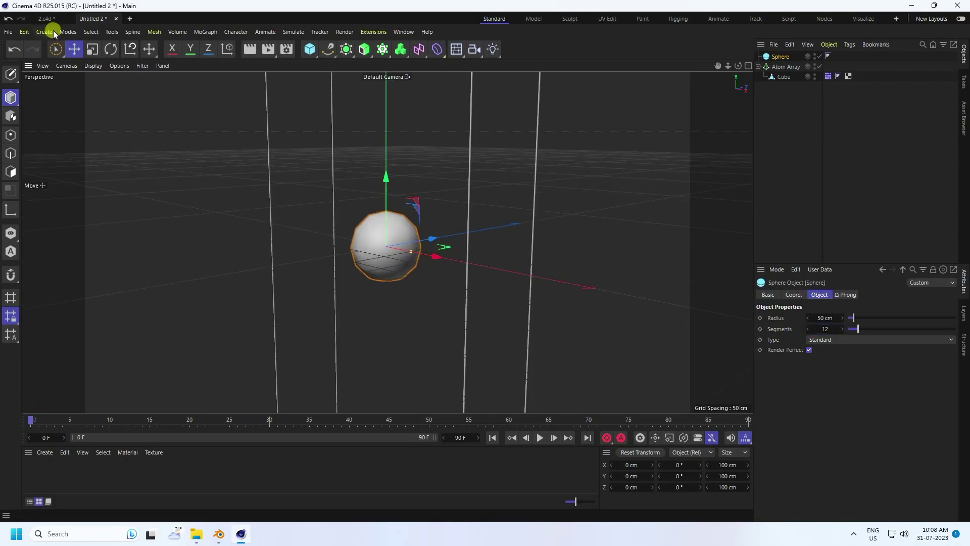
click(93, 66)
click(110, 91)
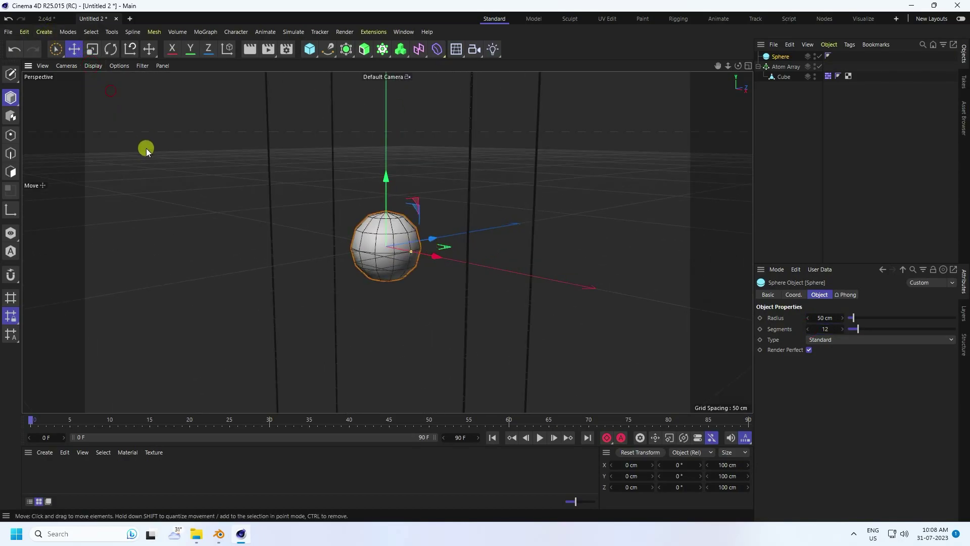
click(149, 142)
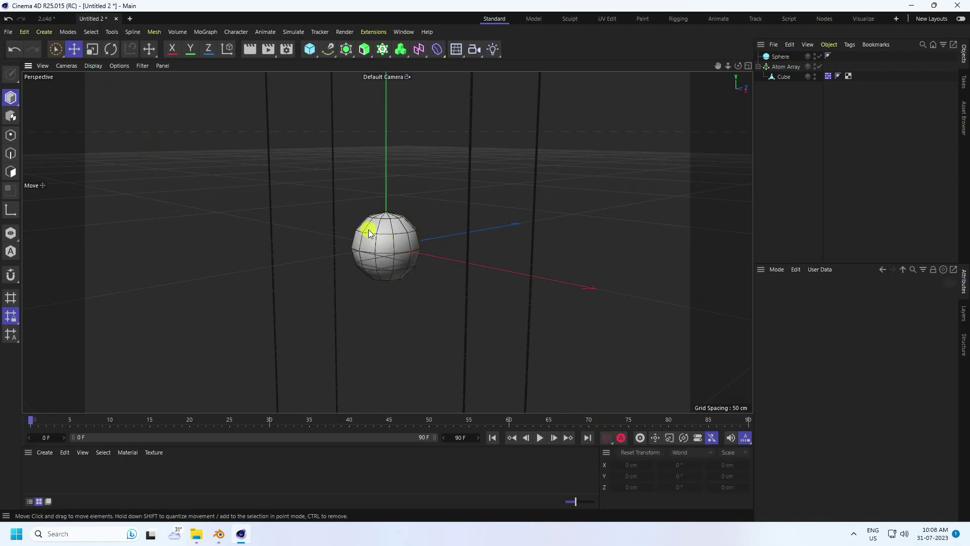
- Add a new cube sized 70 cm on X, Y and Z
click(309, 49)
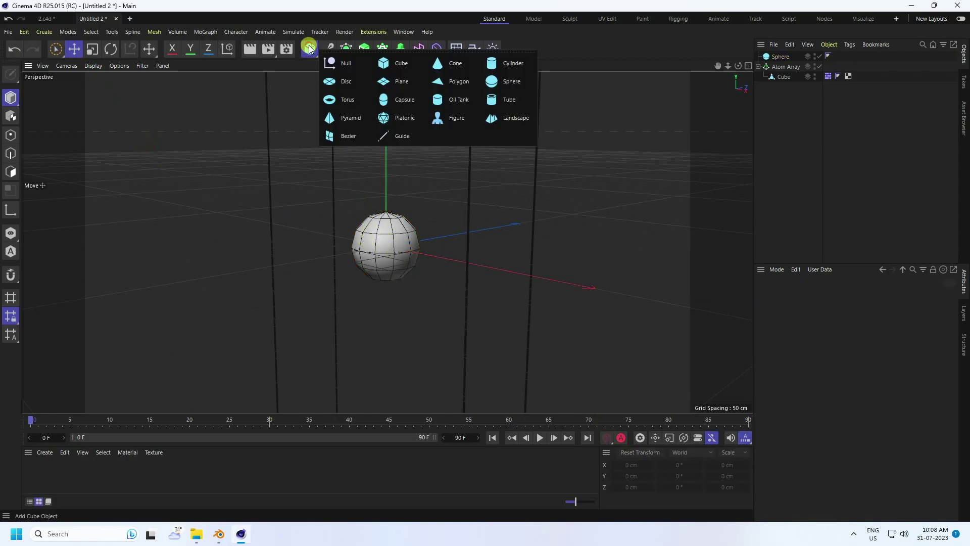
click(392, 61)
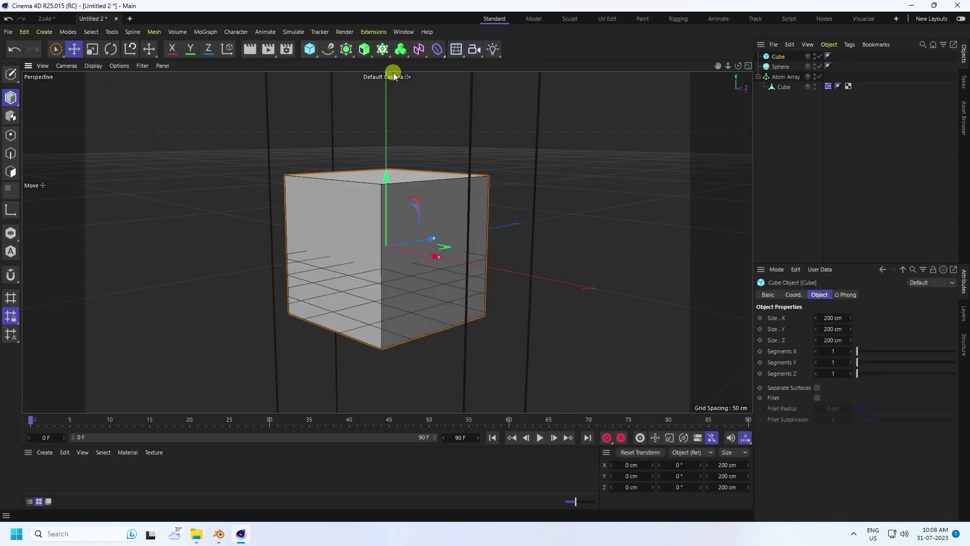
click(834, 329)
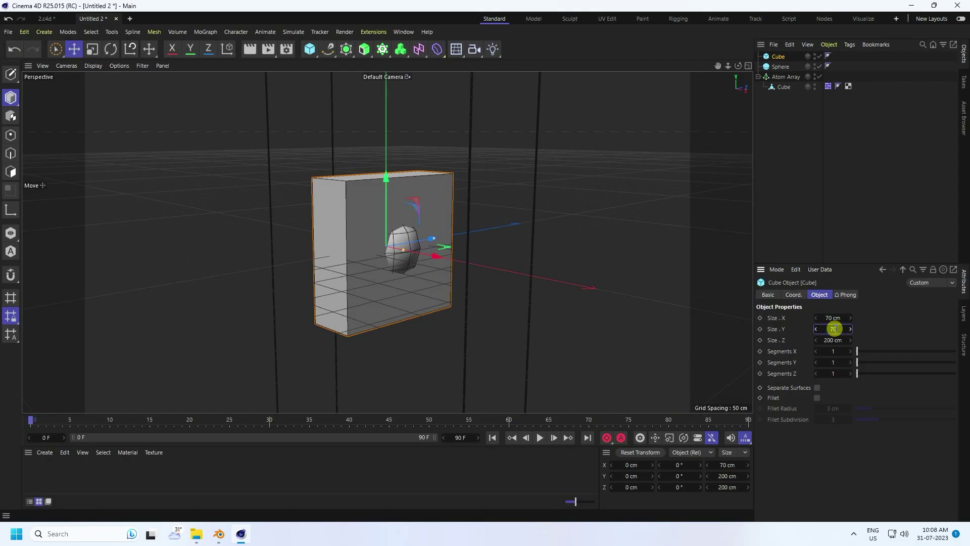
click(832, 340)
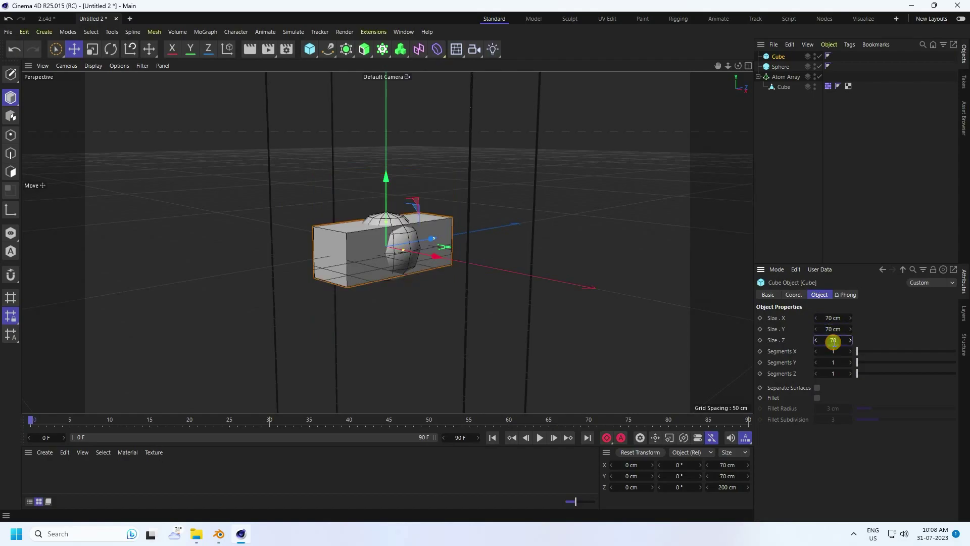
key(Return)
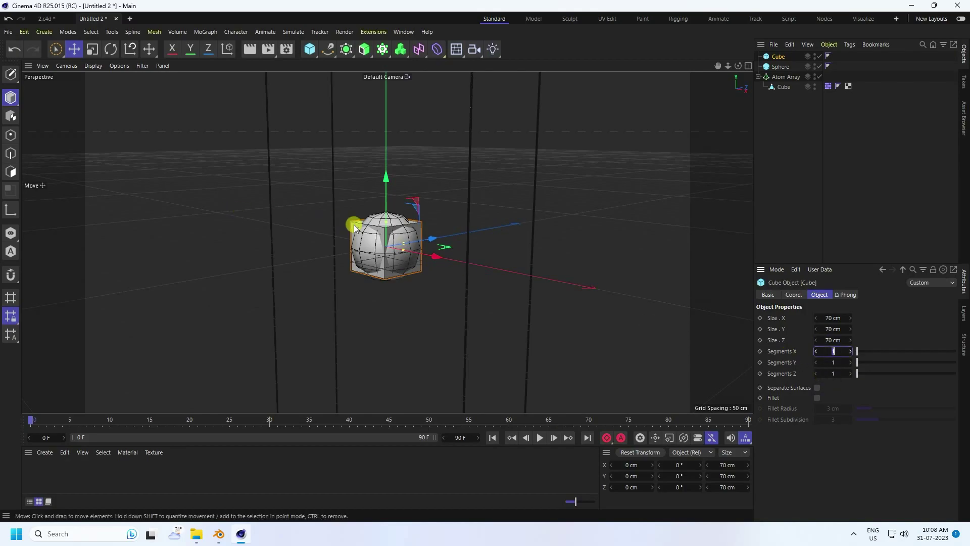
click(567, 204)
alt+drag(567, 204, 363, 251)
scroll(404, 221, up, 2)
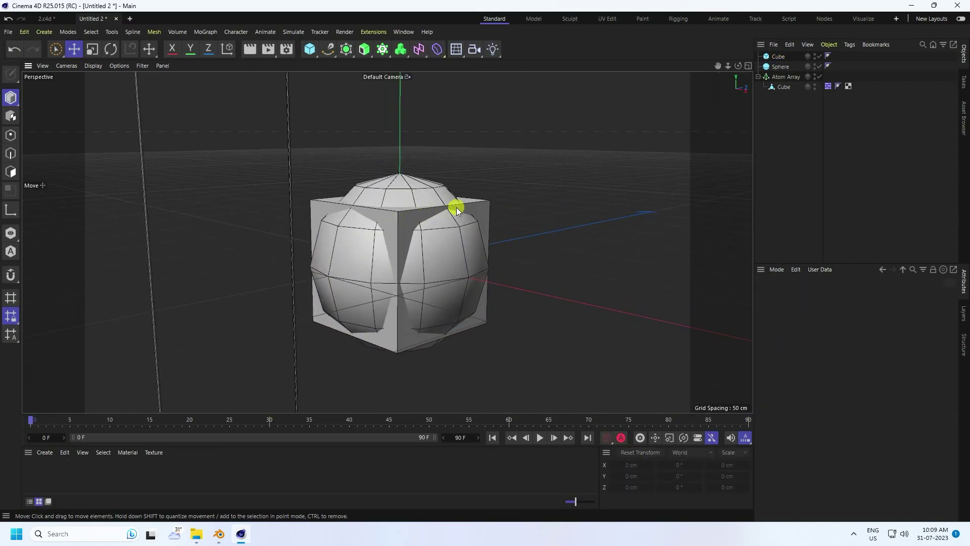
- Enable Fillet on the cube and set 5 segments on each axis
click(461, 205)
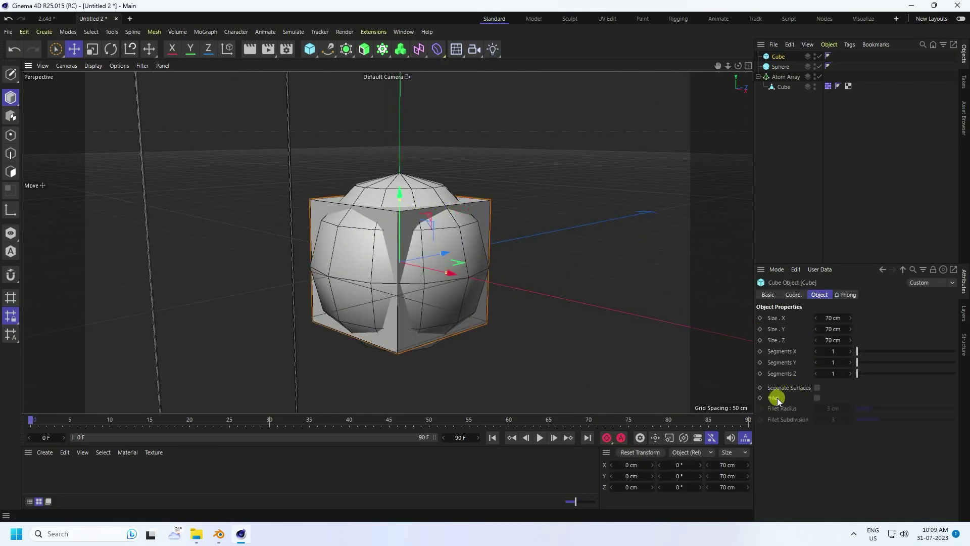
click(817, 397)
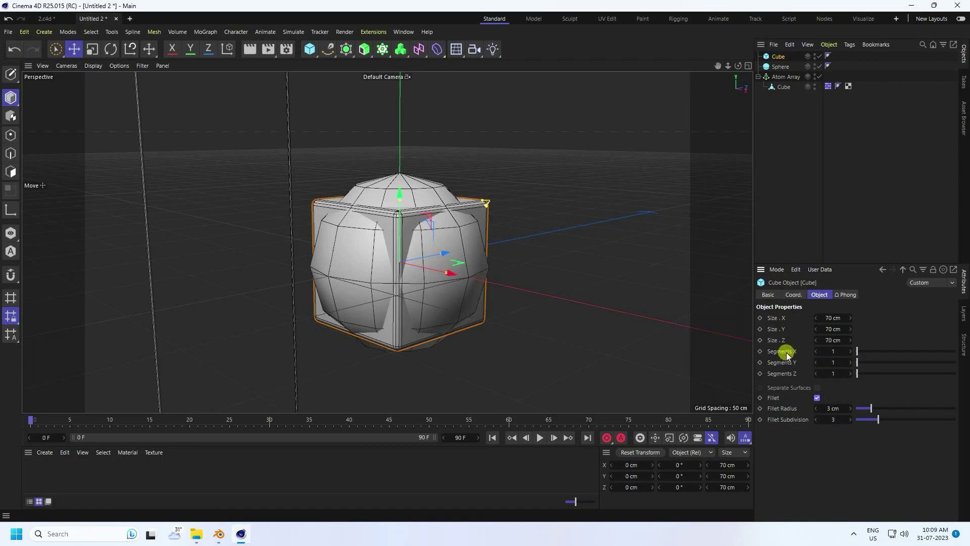
click(850, 351)
click(851, 351)
click(850, 351)
click(851, 362)
click(851, 362)
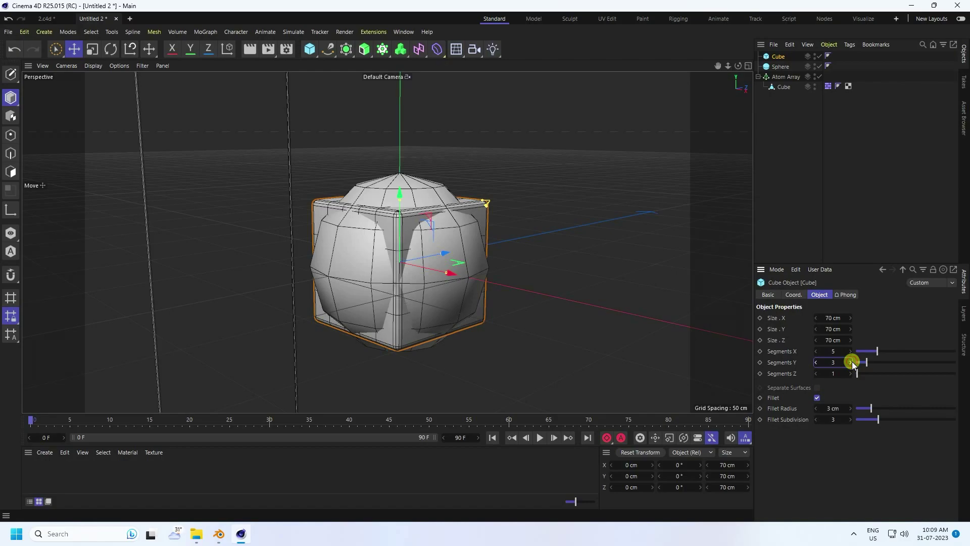
click(851, 362)
click(851, 363)
click(851, 373)
click(851, 373)
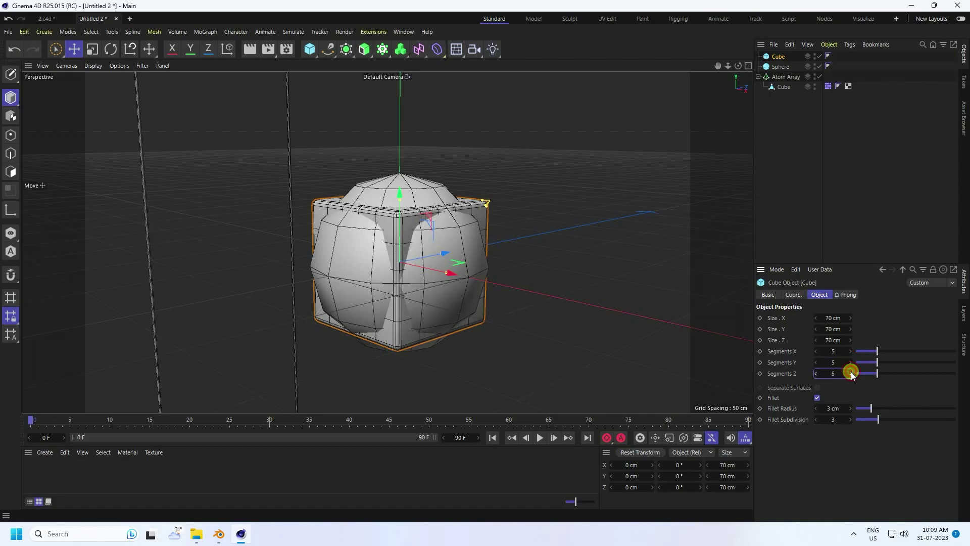
- Toggle the sphere's viewport visibility off and back on
click(389, 168)
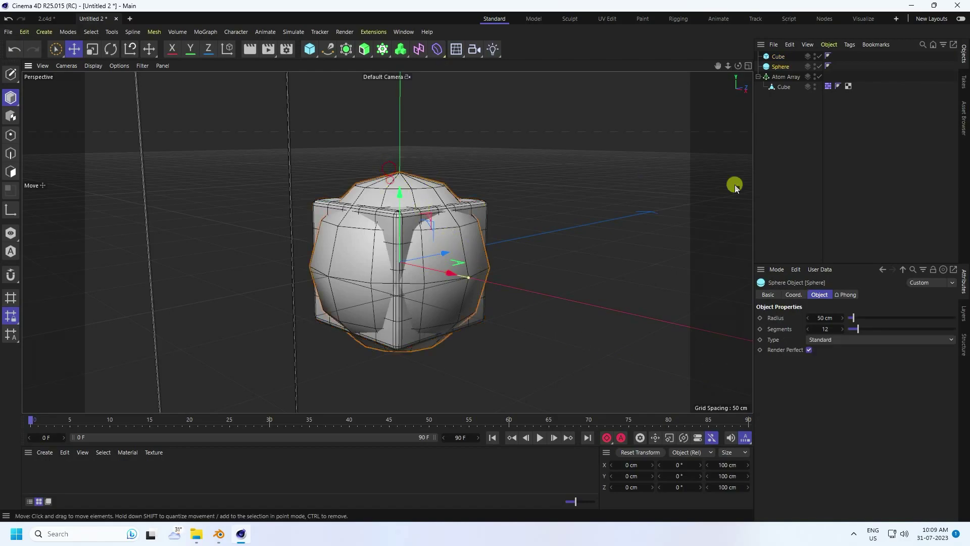
click(814, 65)
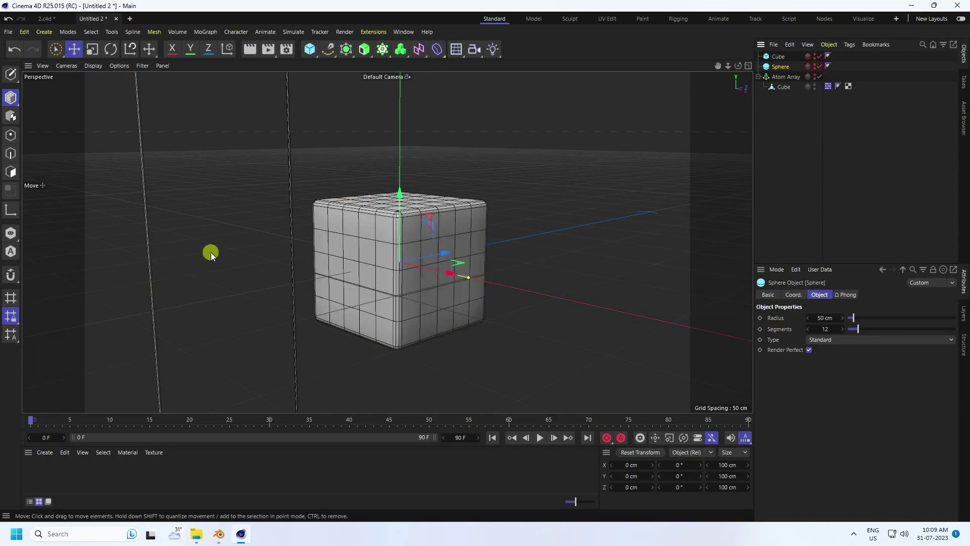
scroll(426, 223, up, 2)
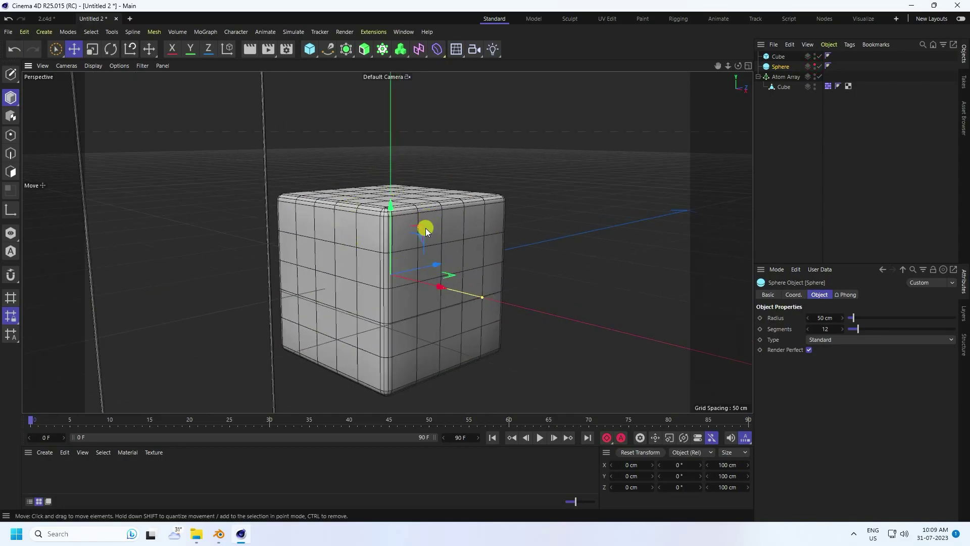
click(815, 65)
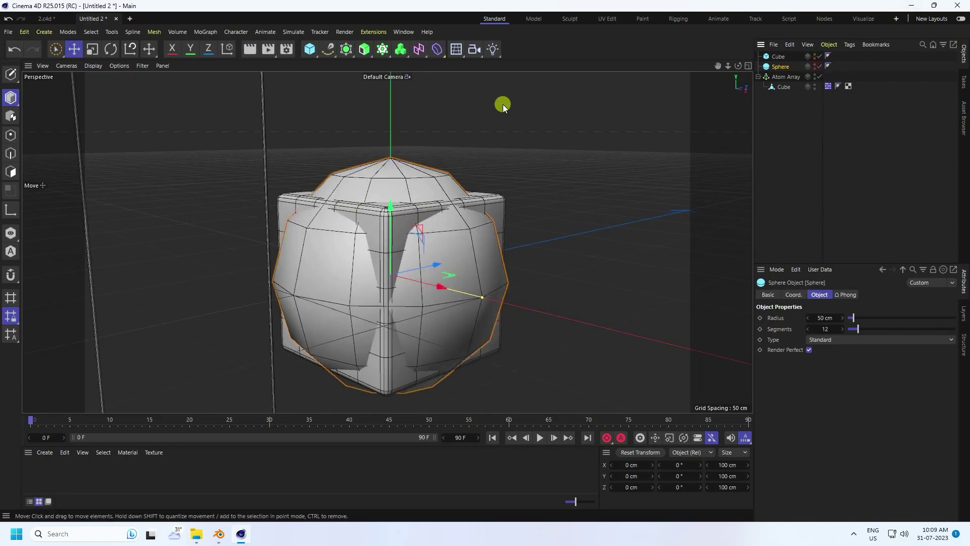
- Add a torus with a 40 cm ring radius and 25 ring segments
click(310, 49)
click(353, 105)
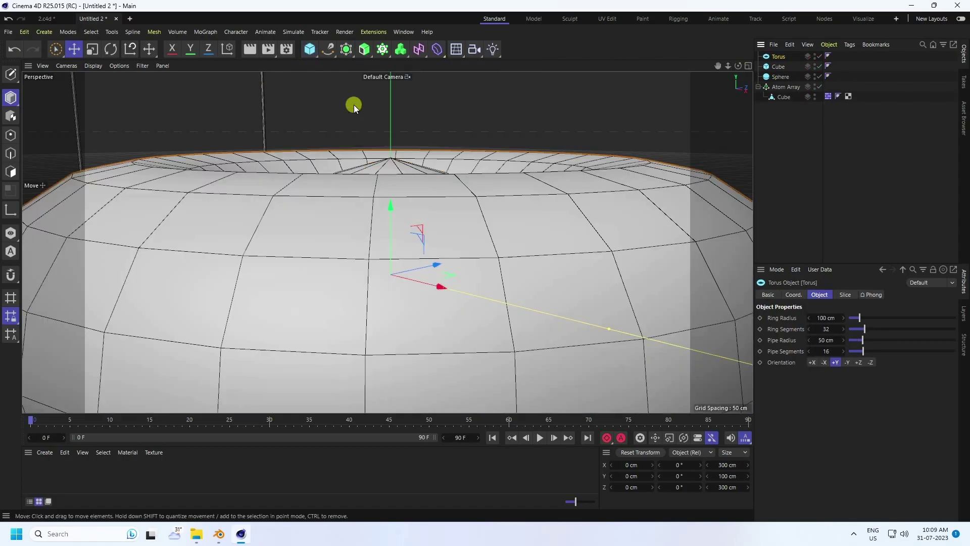
scroll(443, 230, down, 4)
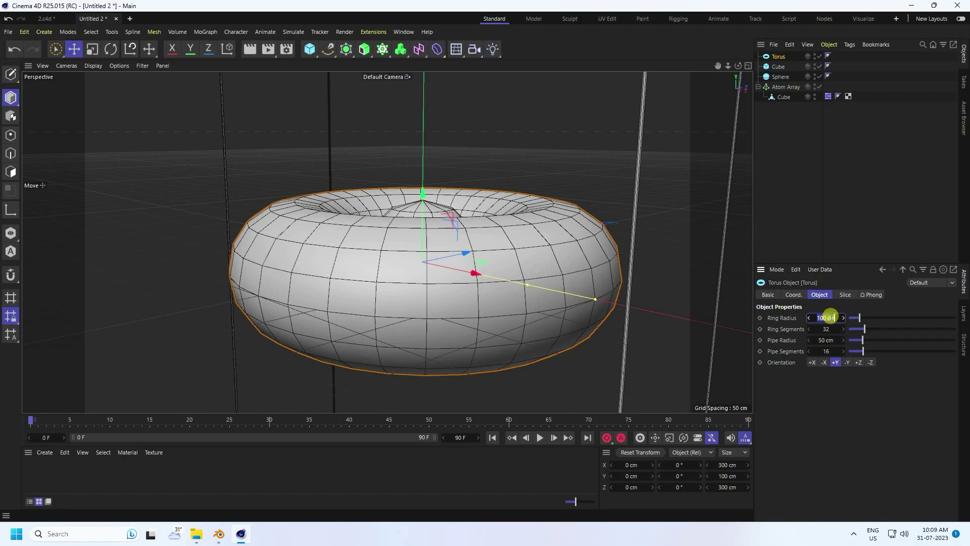
key(Return)
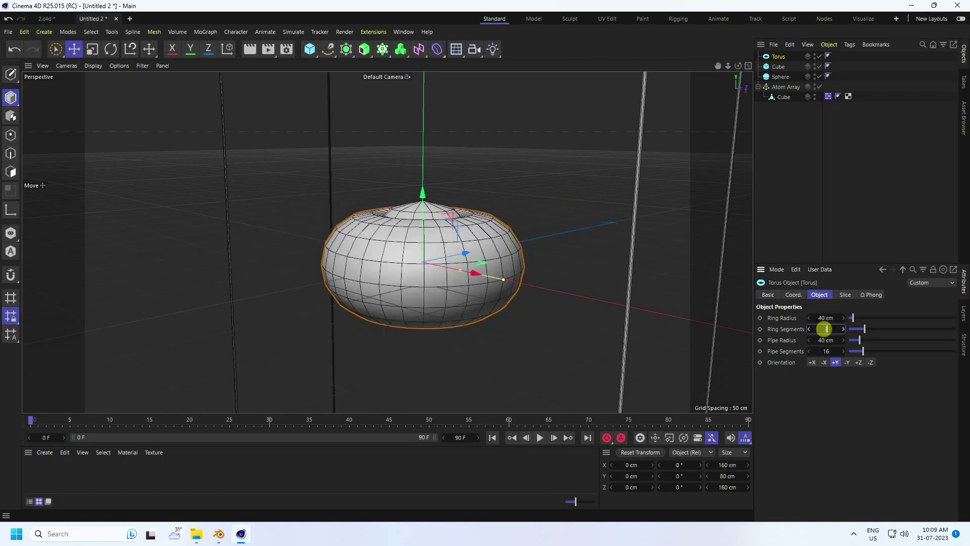
click(825, 329)
text(25)
key(Return)
- Set the torus pipe radius to 20 cm with 12 pipe segments
click(825, 340)
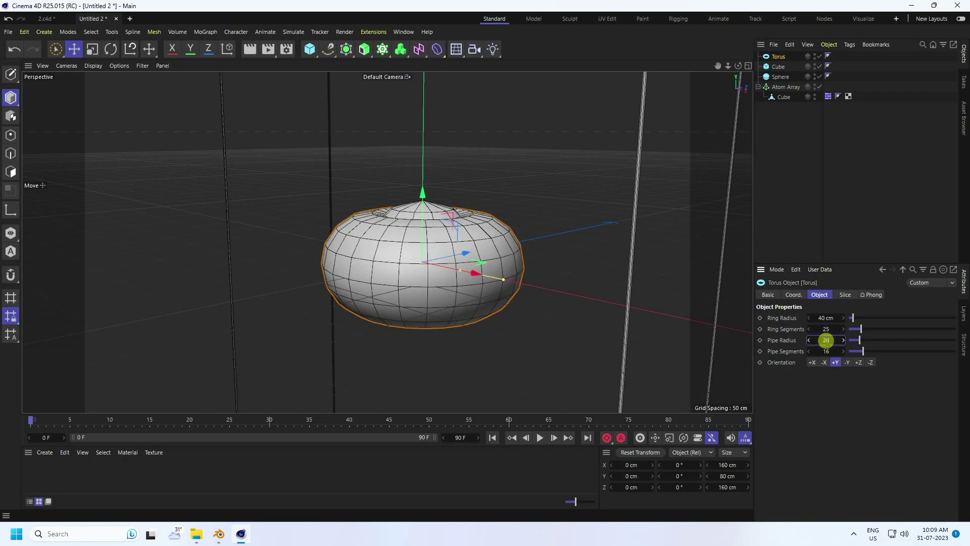
text(20)
key(Return)
scroll(446, 268, up, 3)
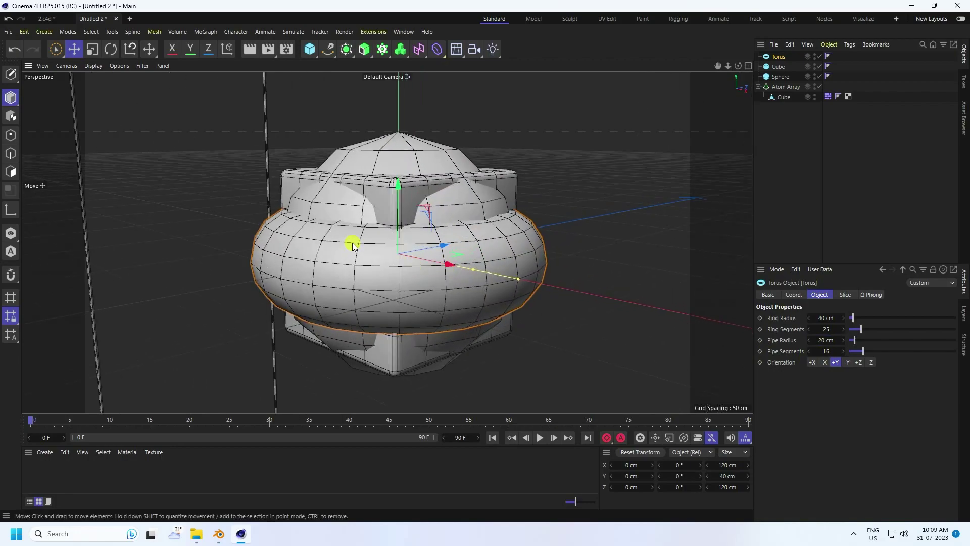
scroll(353, 246, up, 2)
click(809, 351)
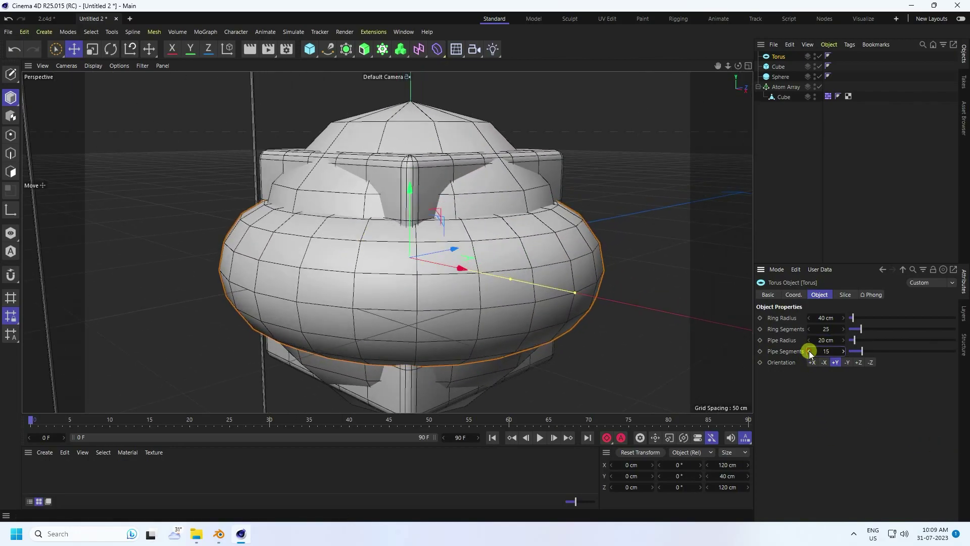
click(809, 350)
click(809, 350)
click(810, 351)
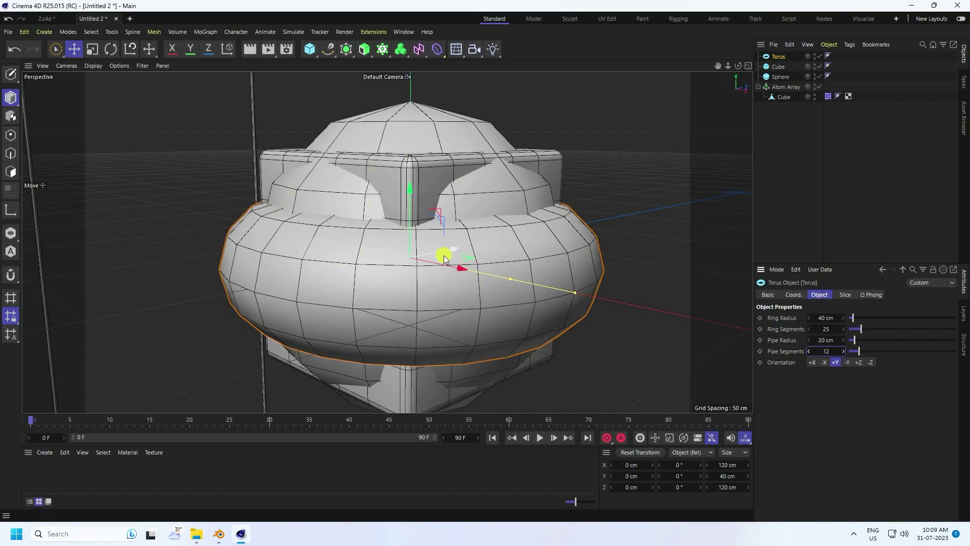
click(310, 48)
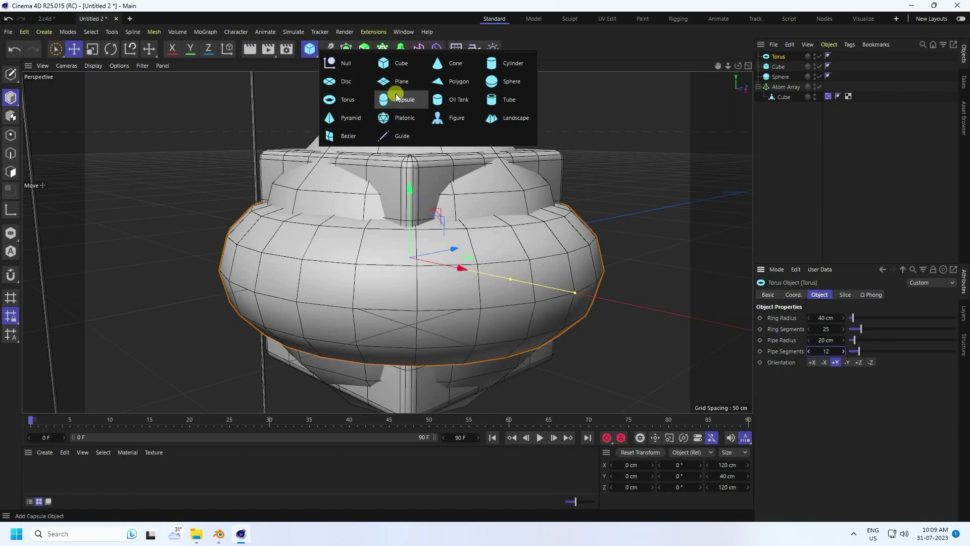
- Add a Capsule primitive, setting Radius 25 cm and Height 110 cm
click(396, 98)
scroll(394, 169, down, 4)
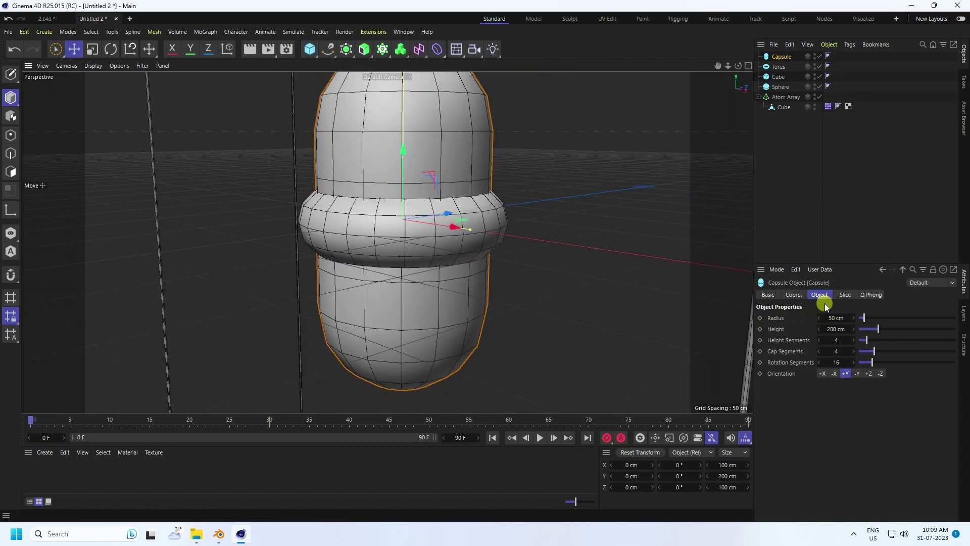
click(835, 318)
key(Return)
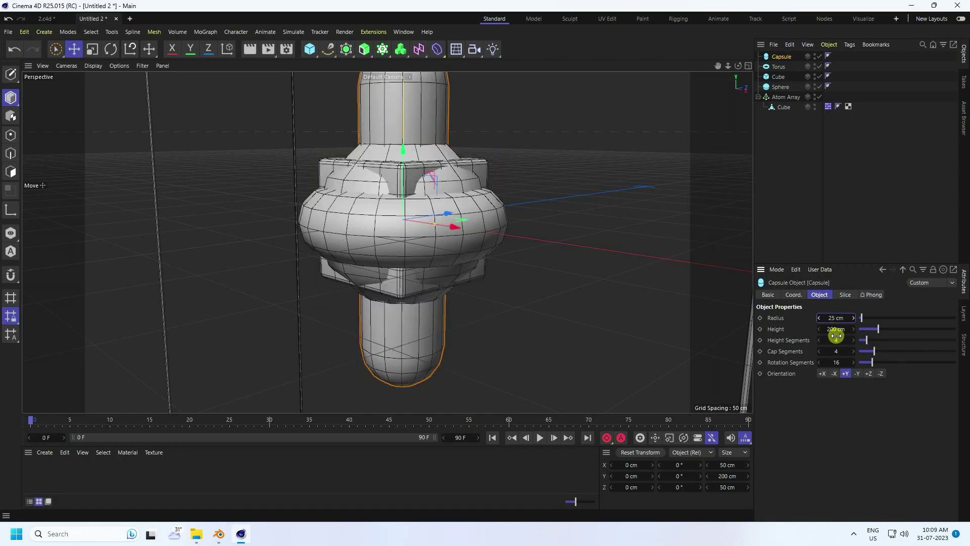
click(832, 329)
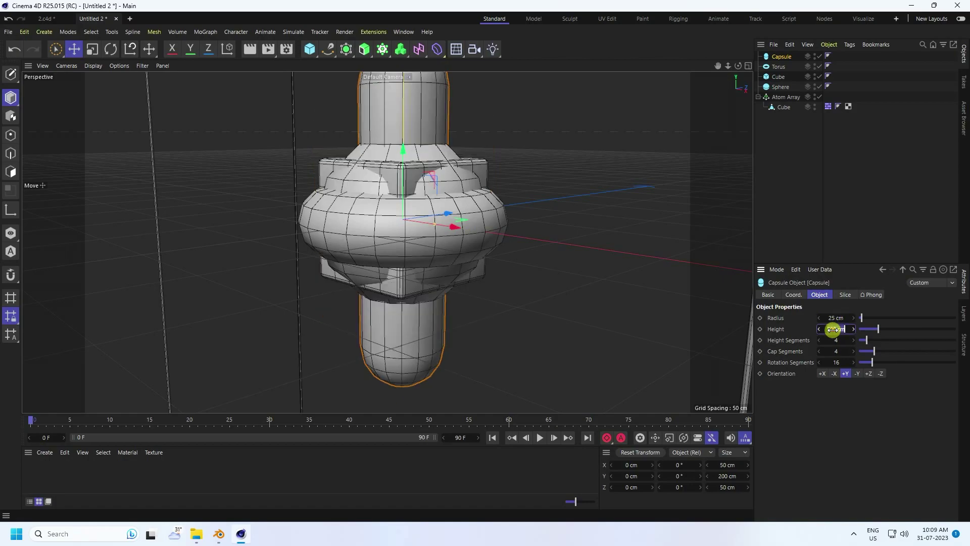
key(Return)
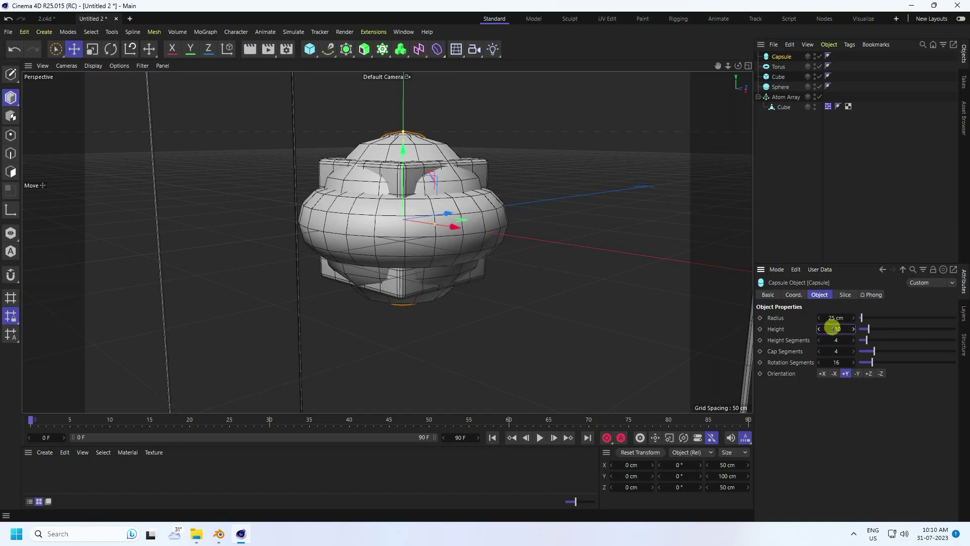
key(Return)
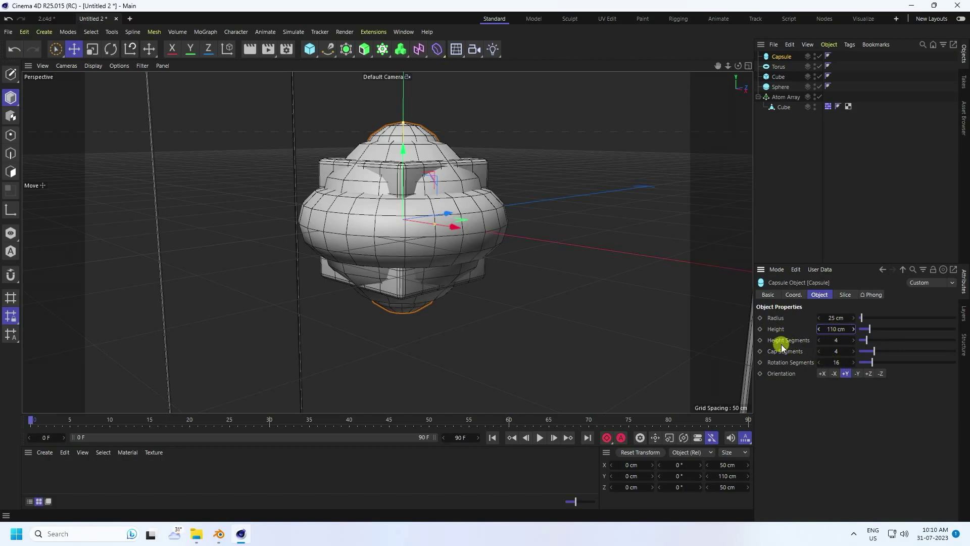
click(535, 206)
scroll(413, 281, down, 5)
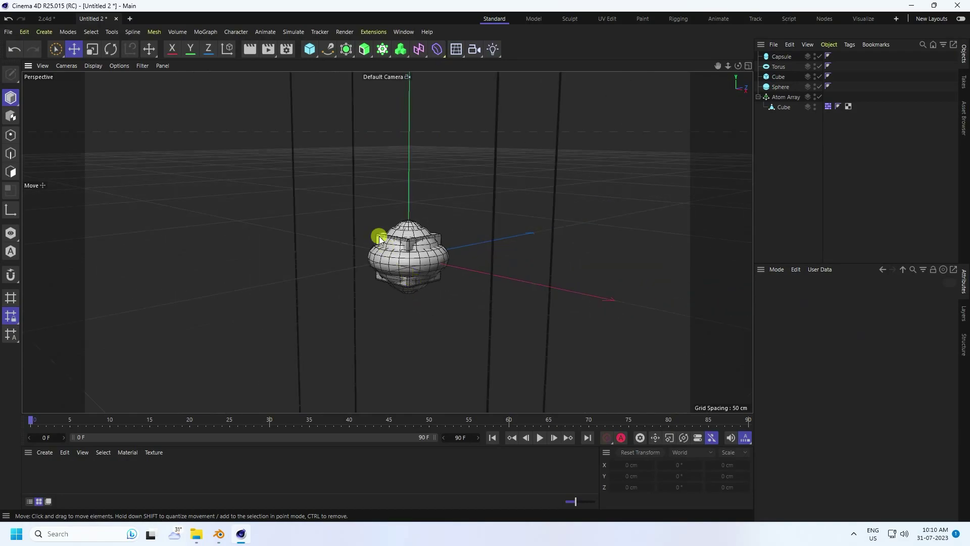
- Add a MoGraph Cloner and nest the Capsule, Torus, Cube and Sphere under it
click(204, 32)
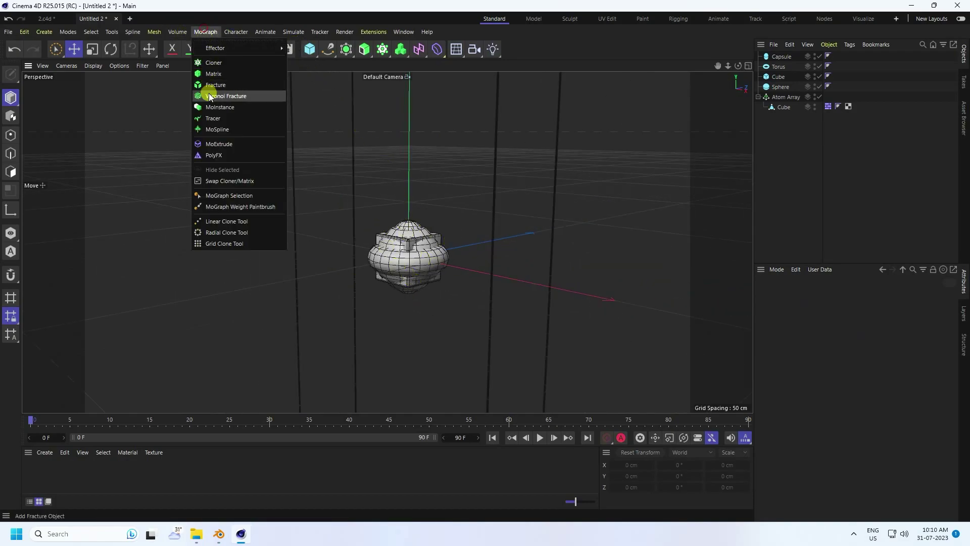
click(206, 61)
click(779, 97)
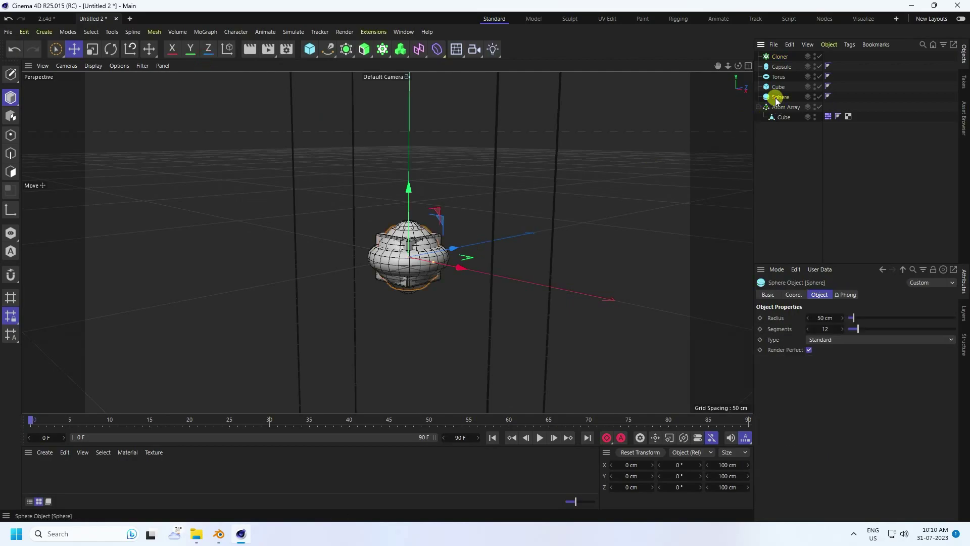
shift+click(780, 67)
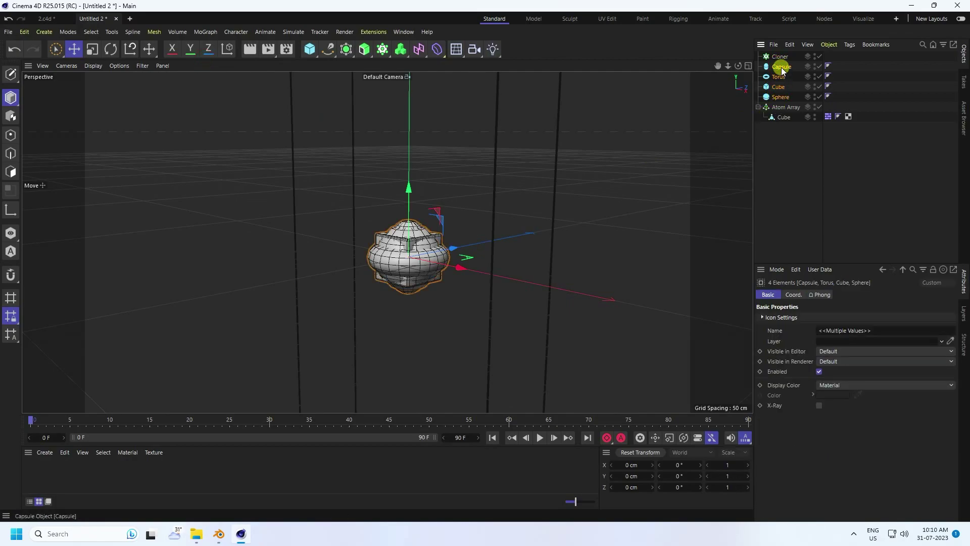
drag(782, 70, 780, 57)
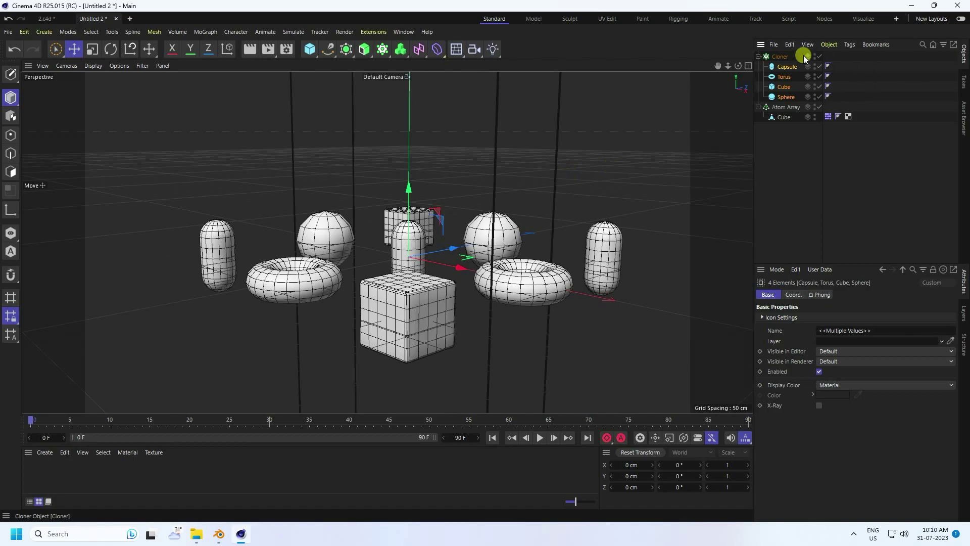
- Set the Cloner's grid count to 3 wide, 5 high and 1 deep
click(778, 56)
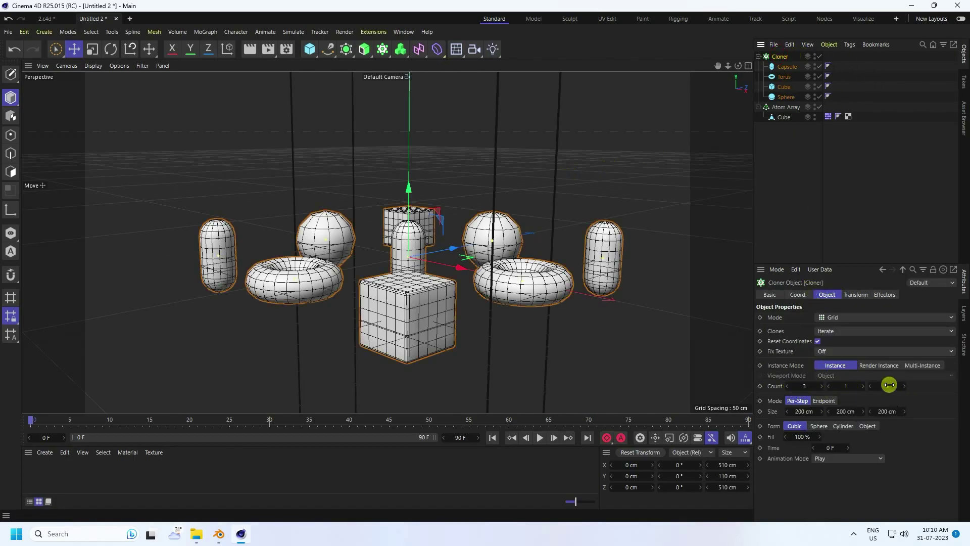
text(1)
key(Return)
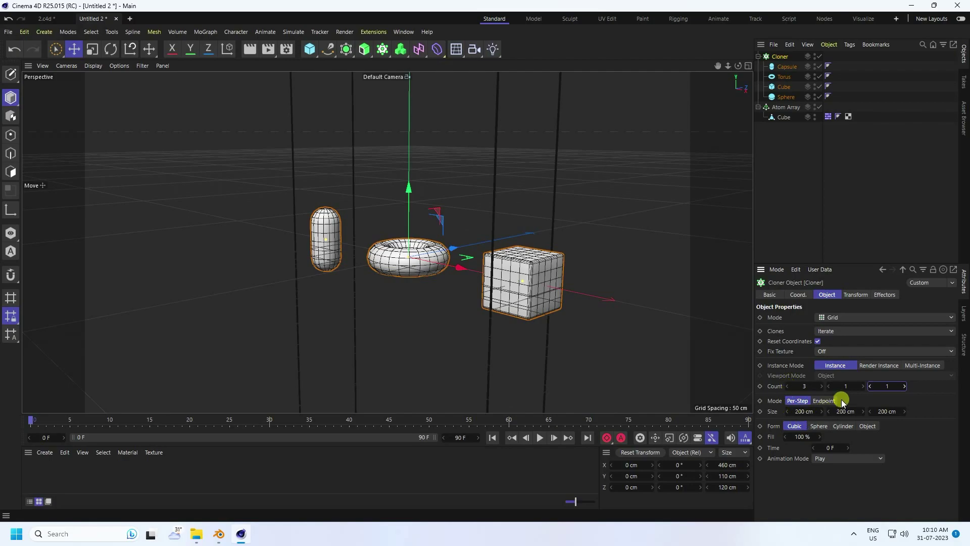
drag(860, 389, 862, 387)
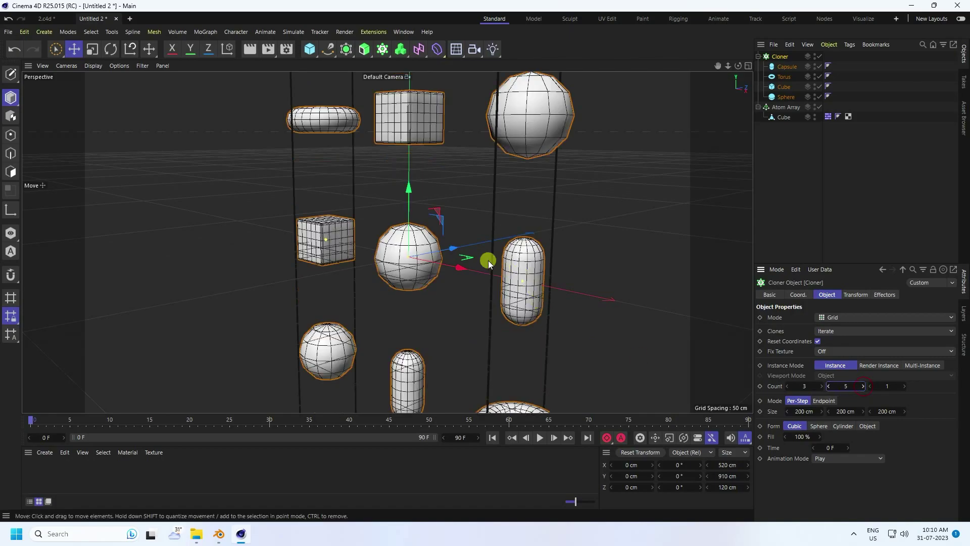
scroll(443, 204, down, 2)
scroll(443, 206, down, 5)
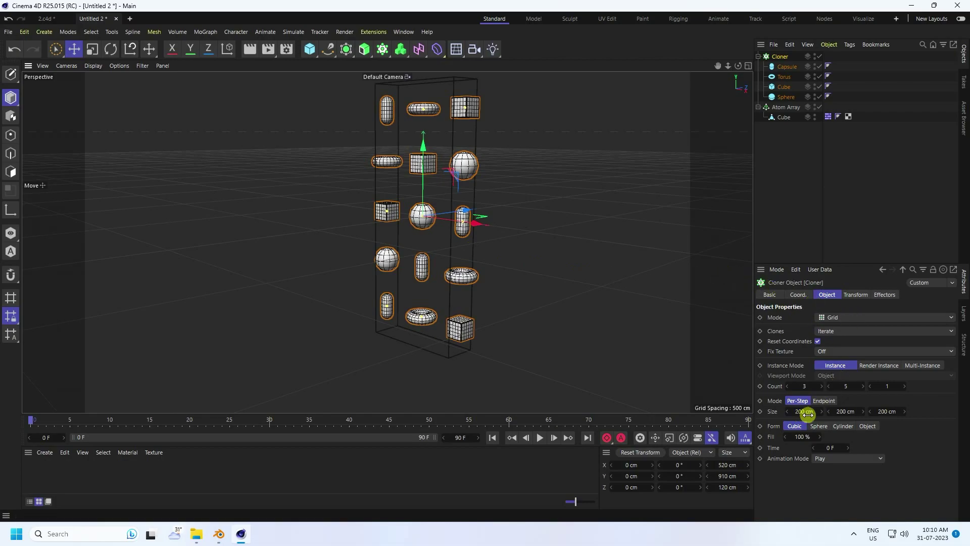
- In the front view, bring the clone columns closer and spread the rows farther apart
middle_click(593, 356)
middle_click(466, 281)
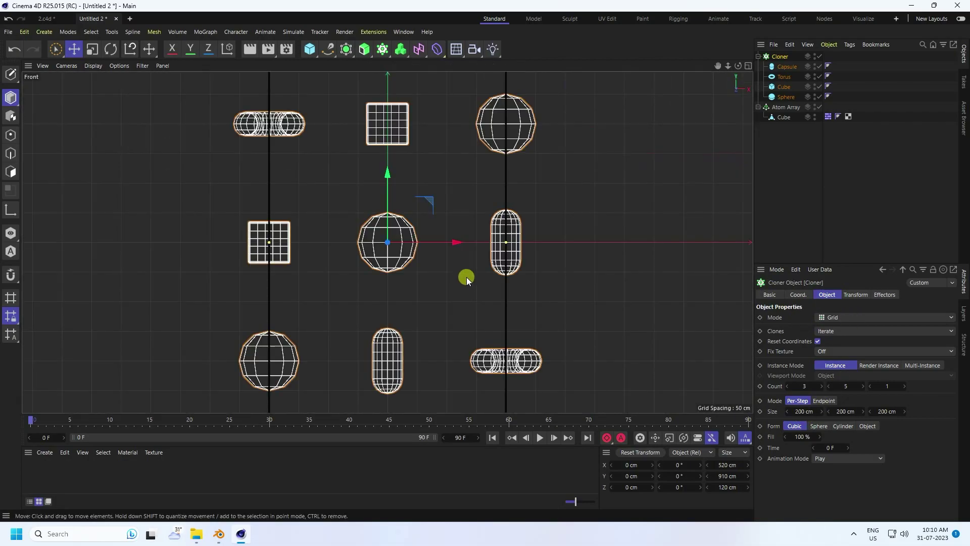
scroll(468, 262, down, 4)
scroll(472, 264, up, 2)
drag(807, 410, 807, 412)
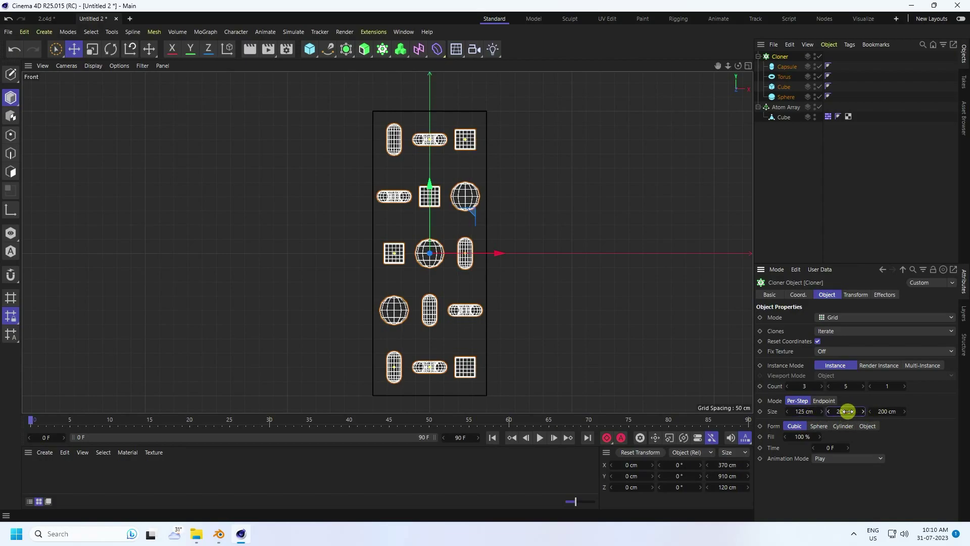
drag(846, 412, 838, 409)
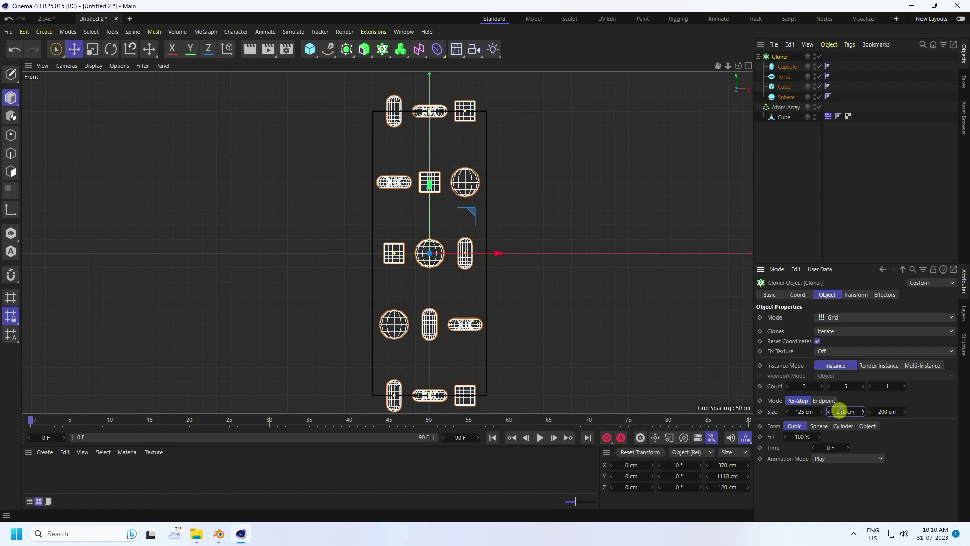
- In the right view, raise the cloned stack to about 329 cm on Y
middle_click(339, 268)
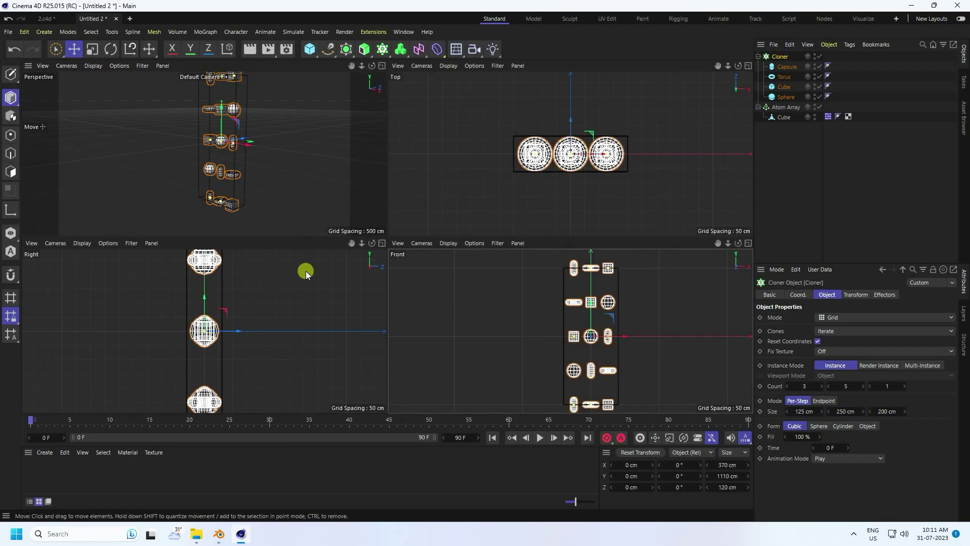
middle_click(305, 271)
scroll(362, 244, up, 5)
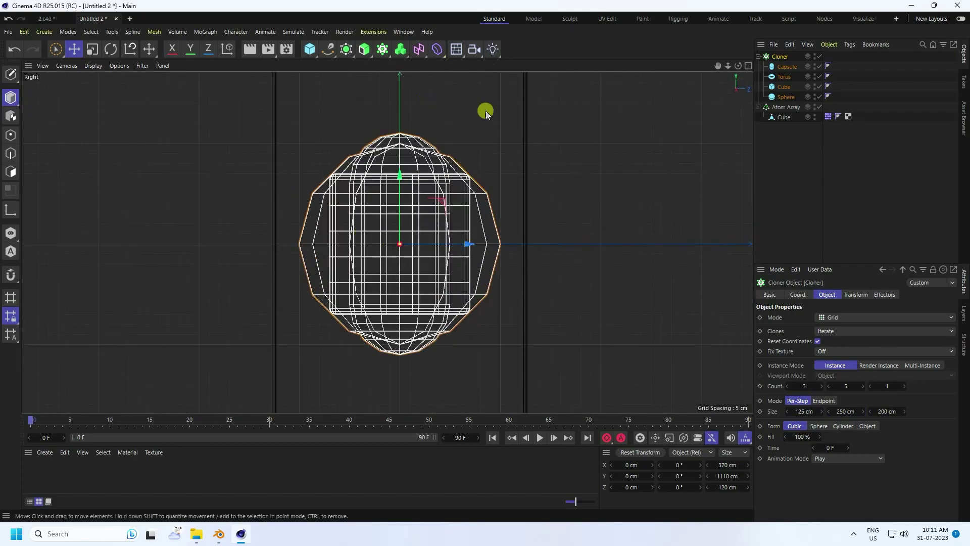
scroll(372, 293, down, 5)
scroll(383, 291, up, 3)
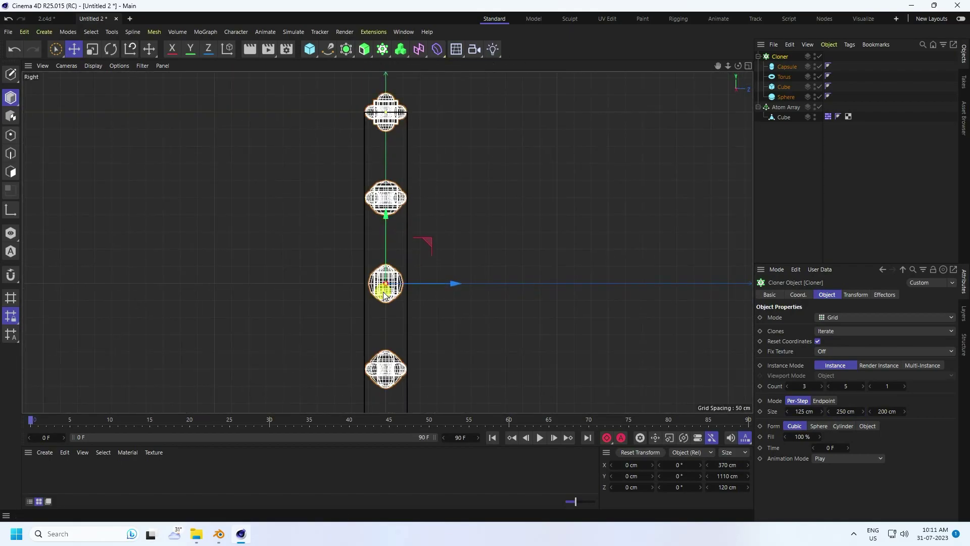
scroll(386, 287, down, 2)
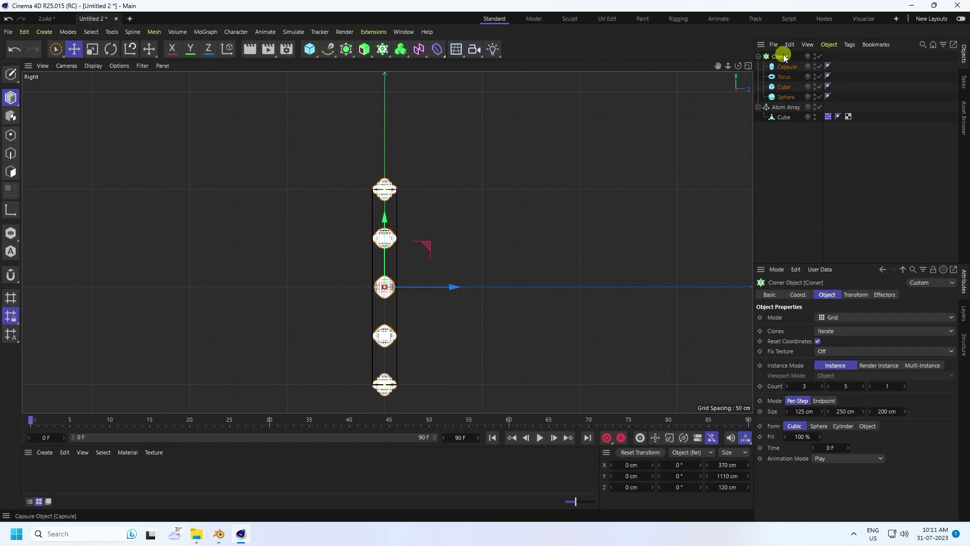
drag(383, 229, 395, 159)
- Return to the single perspective view and orbit around the clone column
middle_click(395, 159)
middle_click(266, 156)
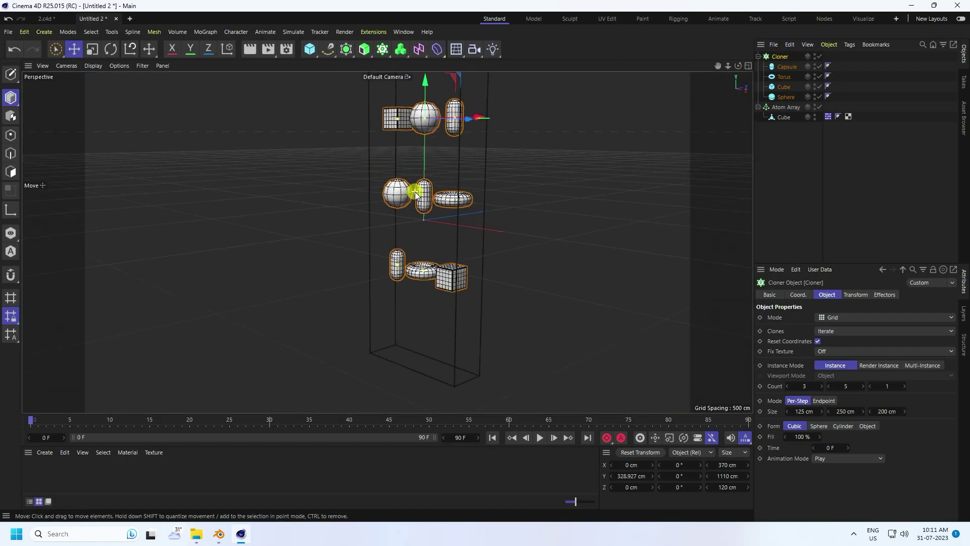
scroll(465, 217, up, 3)
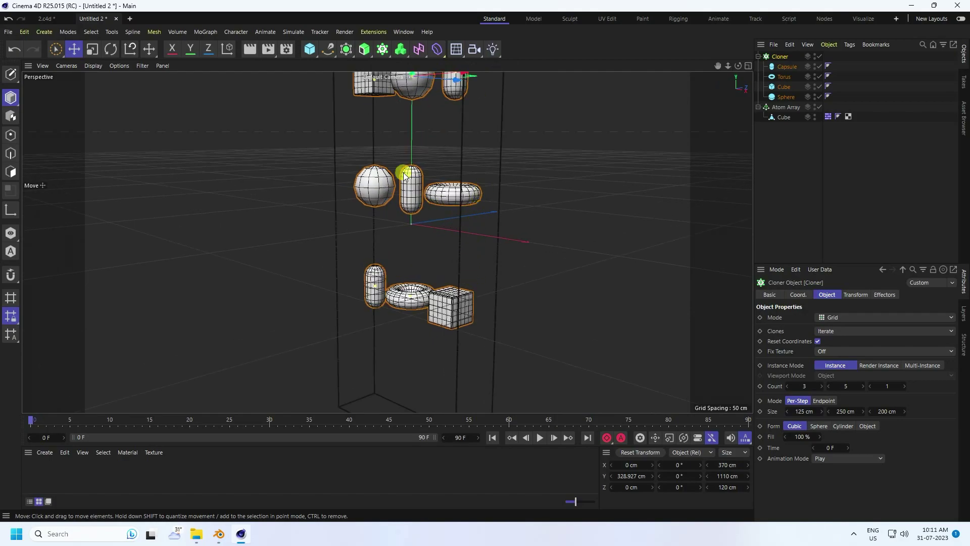
mouse_move(444, 199)
alt+mouse_down()
mouse_move(448, 192)
mouse_move(432, 292)
alt+mouse_up()
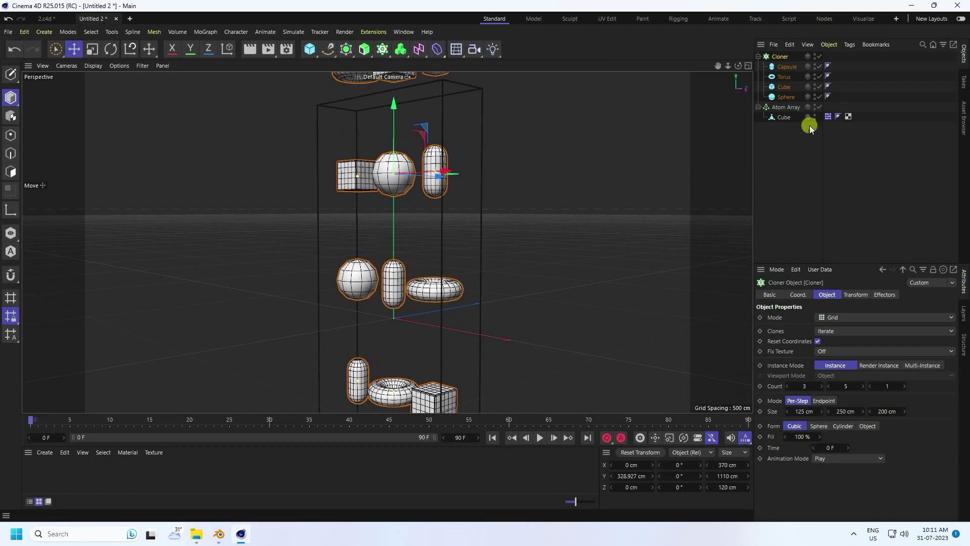
- Add a Soft Body tag to the Cloner with its Collision Shape set to Moving Mesh
click(793, 161)
right_click(783, 56)
mouse_move(817, 145)
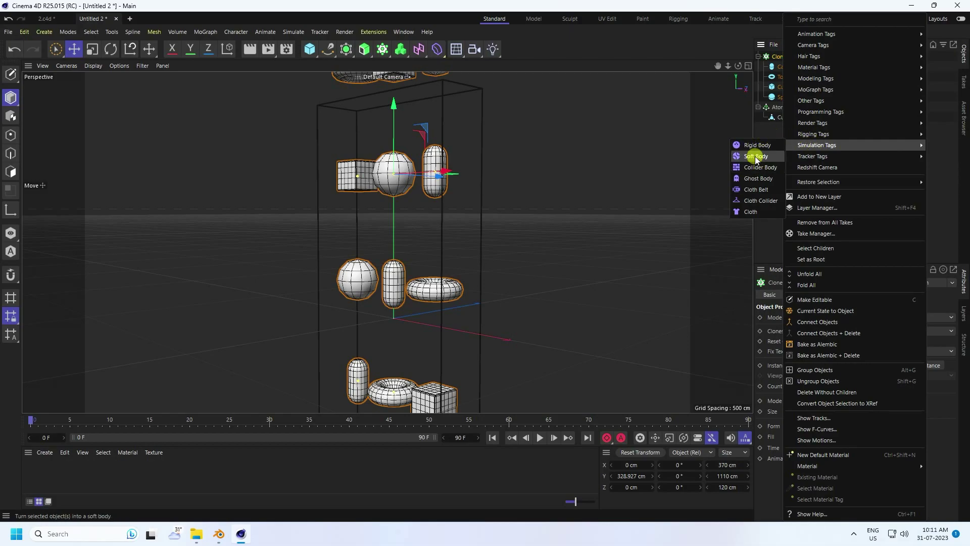
click(756, 157)
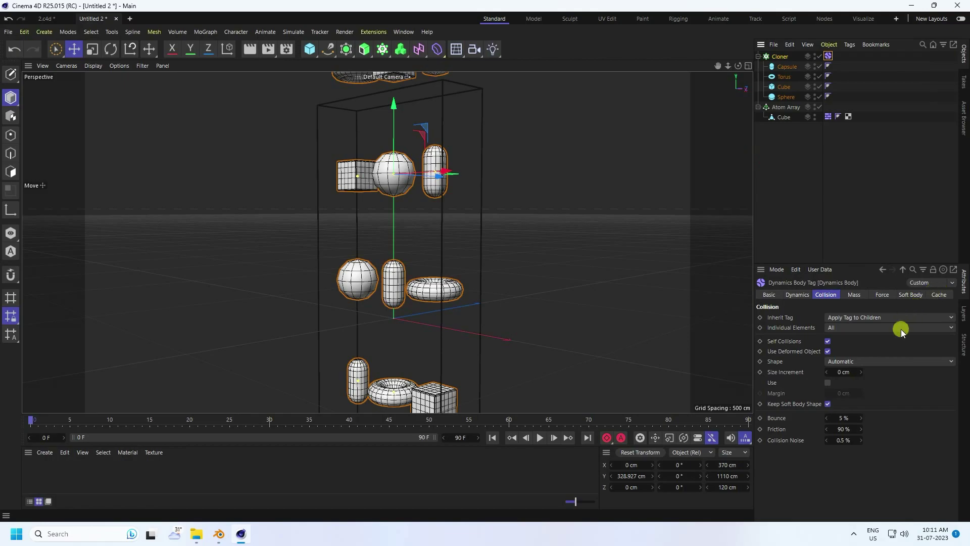
click(858, 356)
click(860, 461)
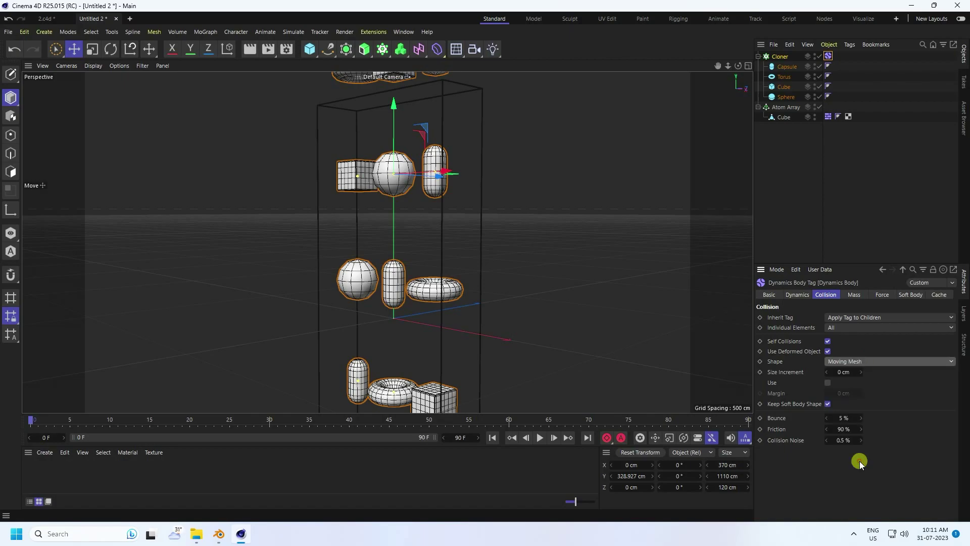
- On the Soft Body tab, set Rest Length to 110 % and Pressure to 5
click(910, 295)
drag(855, 263, 864, 175)
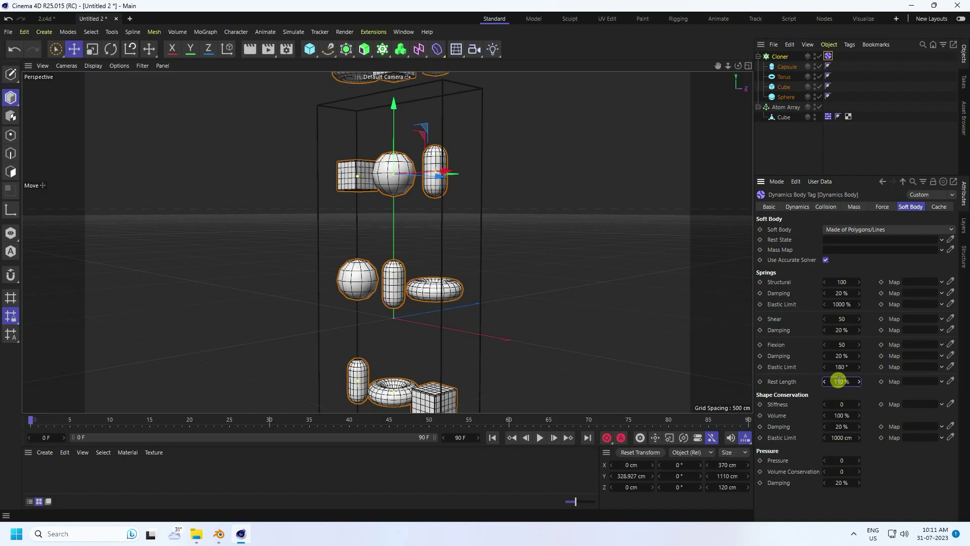
double_click(844, 460)
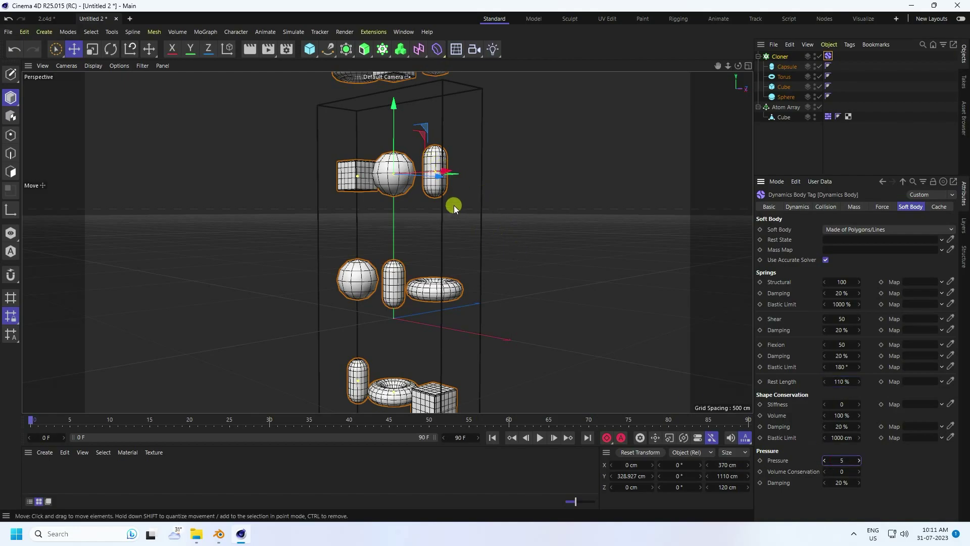
scroll(444, 220, down, 4)
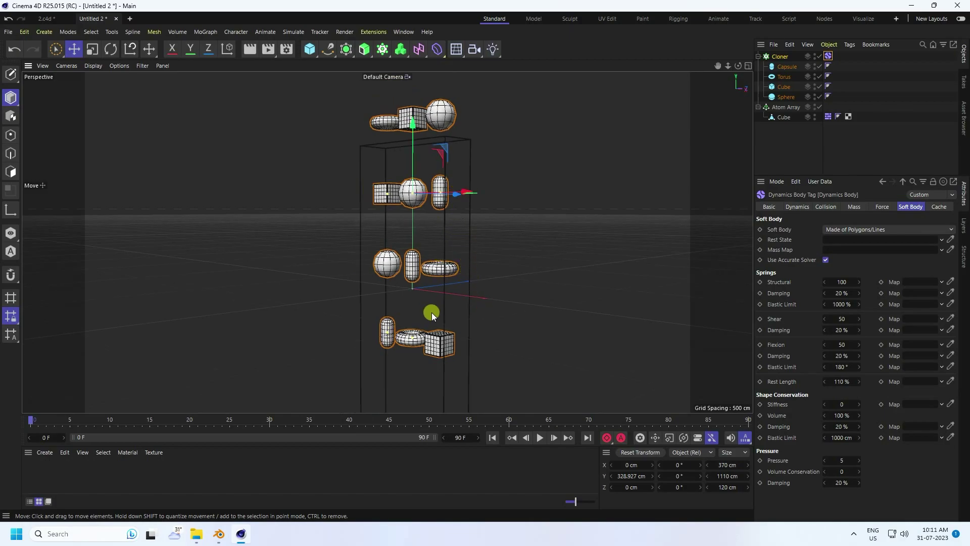
scroll(440, 296, up, 6)
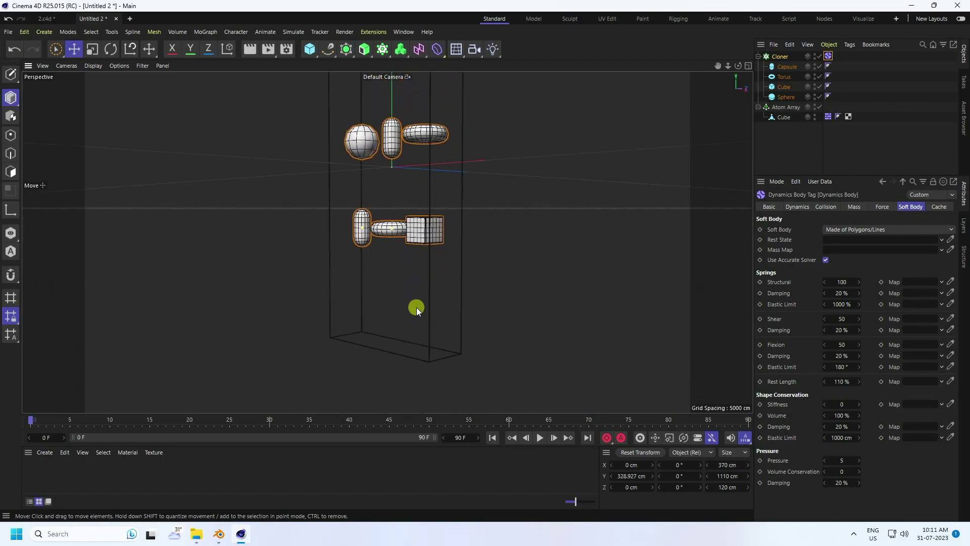
click(540, 439)
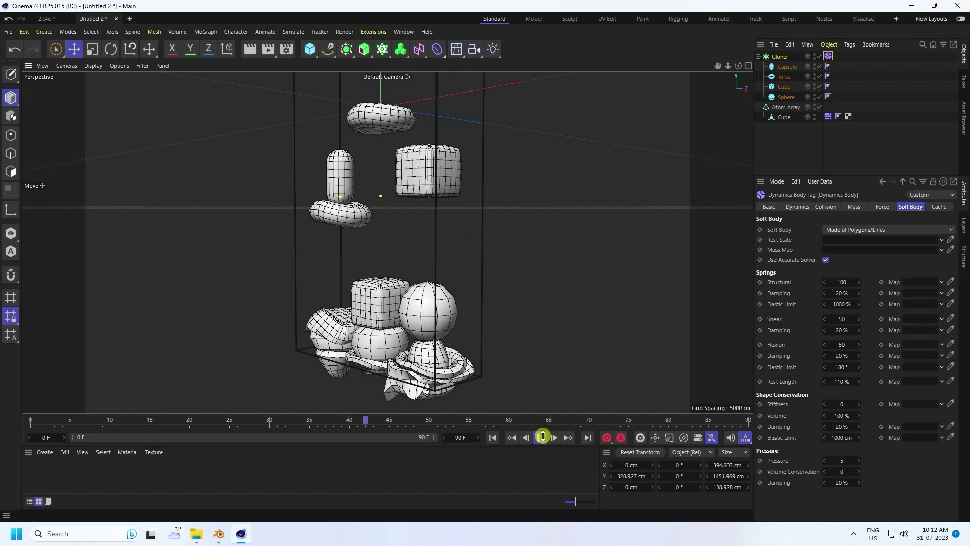
click(540, 439)
click(492, 437)
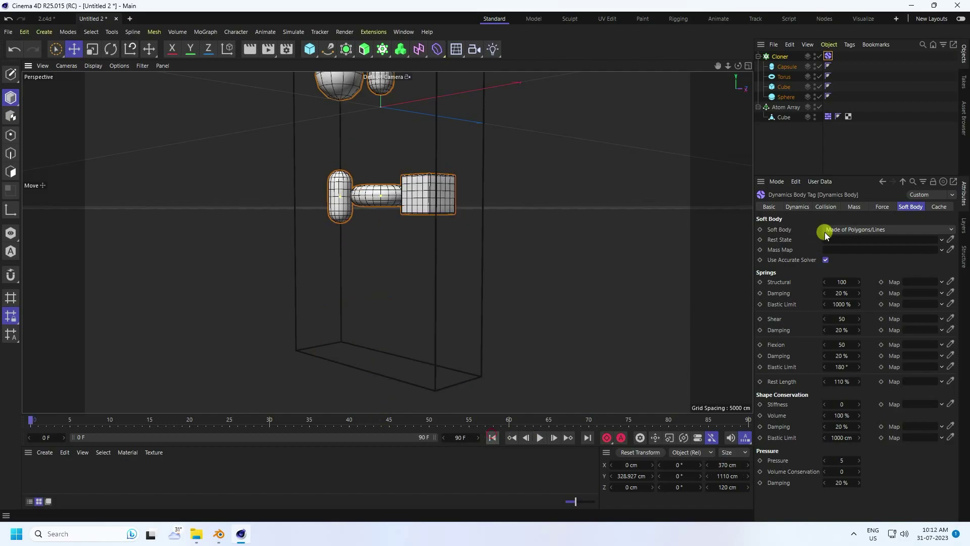
- Check the project's Dynamics settings, then show the Cache tab of the Cloner's soft-body tag
click(777, 181)
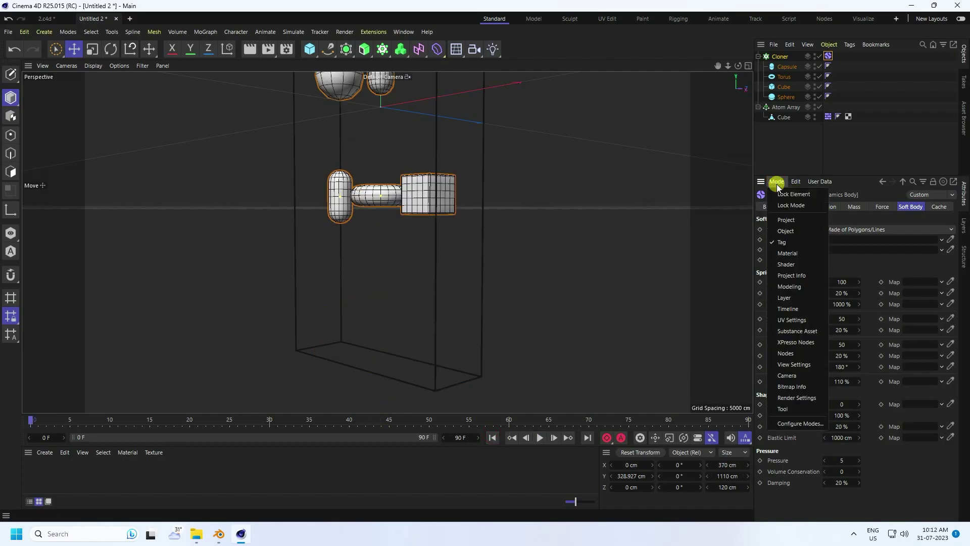
click(786, 221)
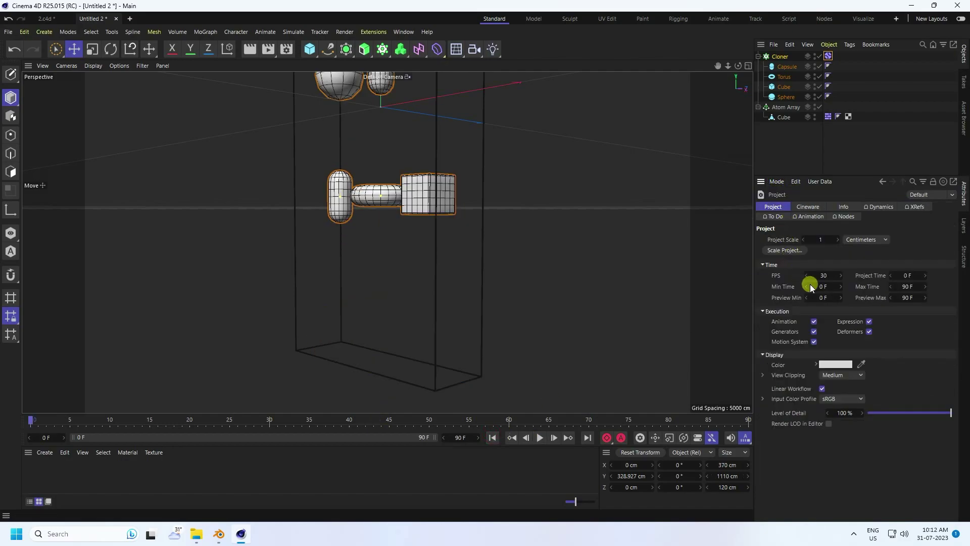
click(880, 207)
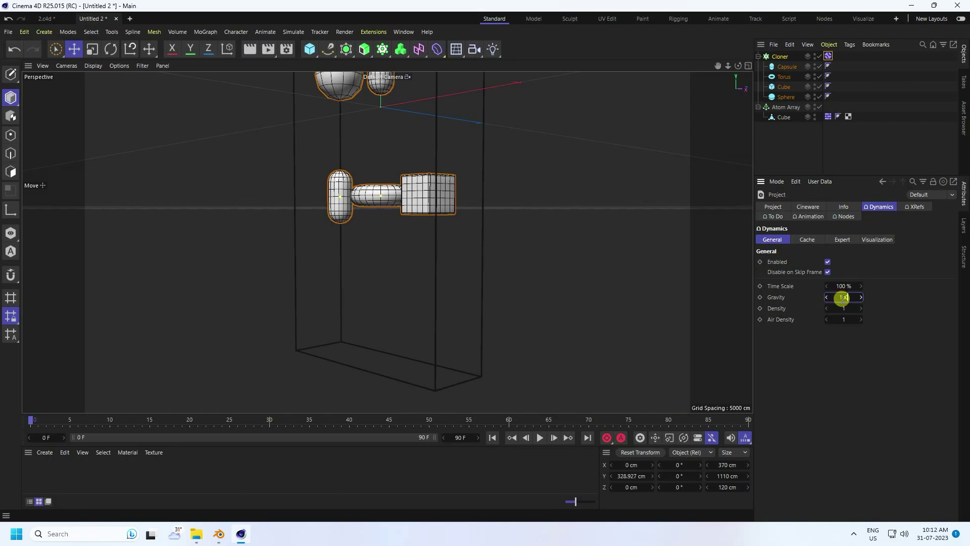
click(826, 56)
click(939, 207)
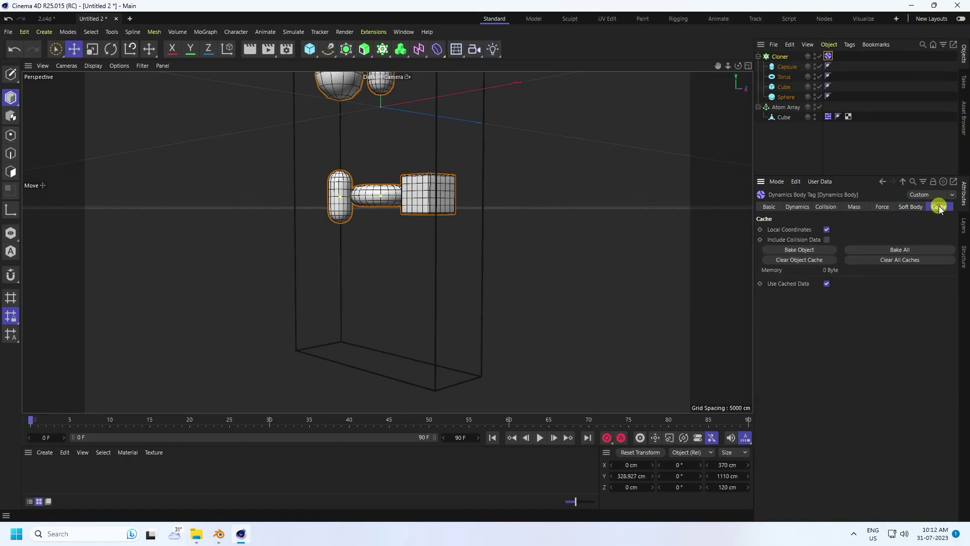
- Bake the soft-body drop, play it back, rewind to frame 0 and clear the object cache
click(791, 250)
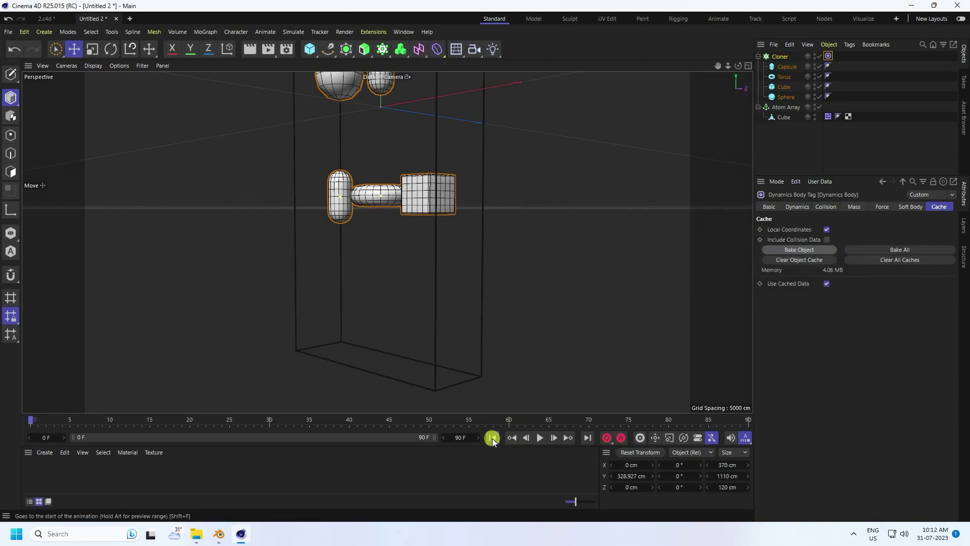
click(538, 438)
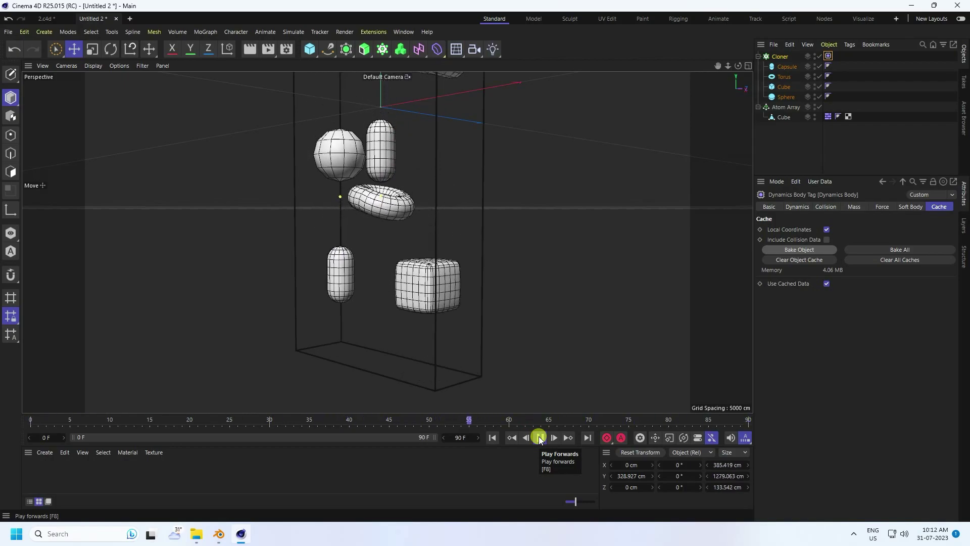
scroll(355, 186, up, 2)
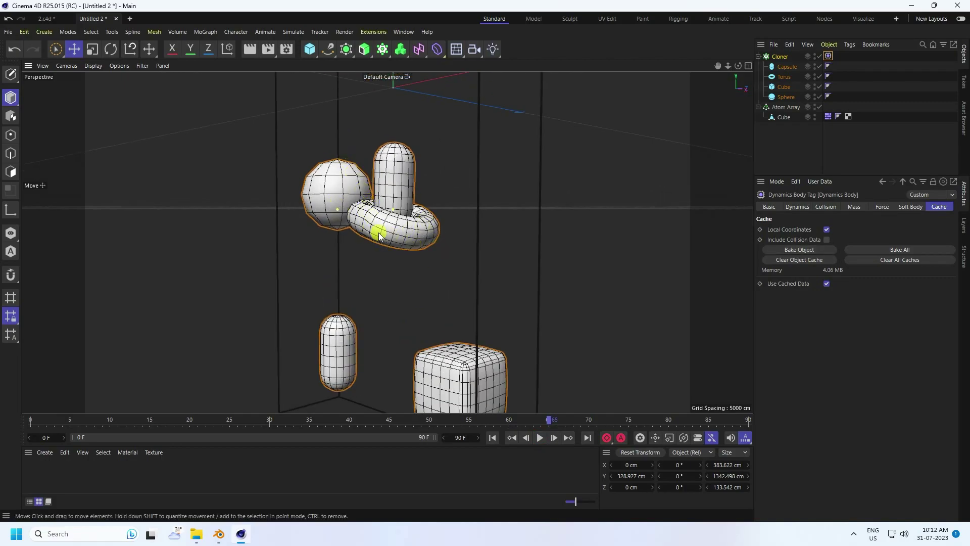
click(492, 438)
click(792, 259)
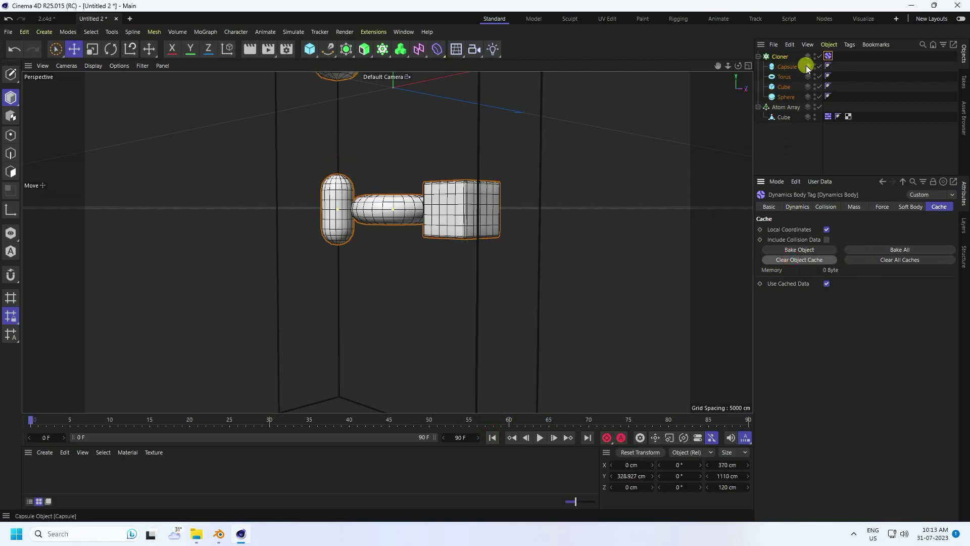
- Show the Cloner's Transform settings and orbit to see the upper clone rows
click(779, 56)
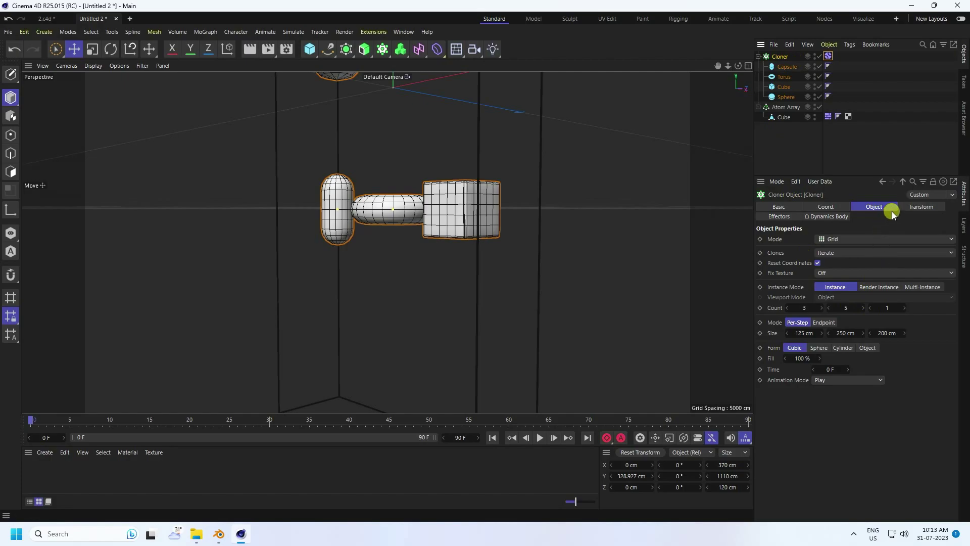
click(910, 207)
alt+drag(707, 275, 402, 258)
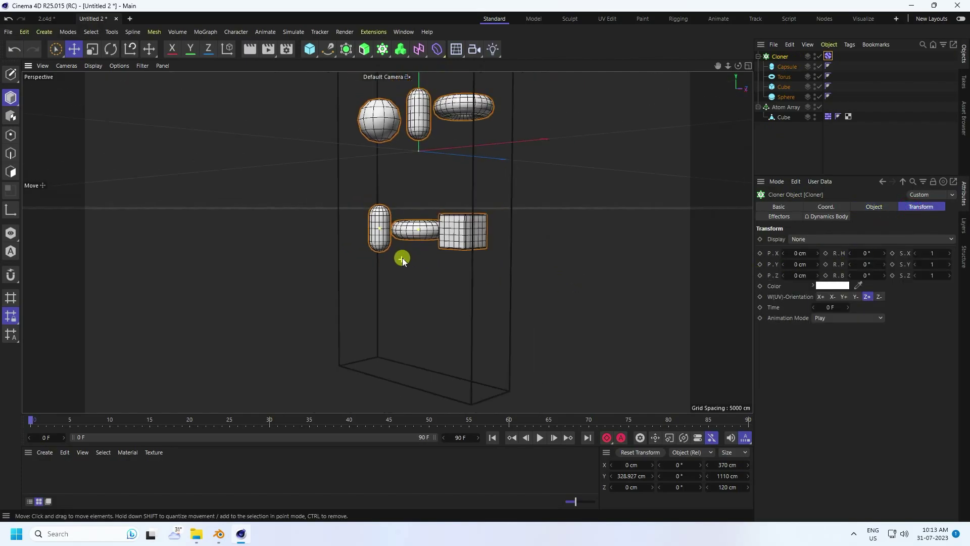
- Set the Torus orientation to +Z so the cloned rings stand upright
click(784, 76)
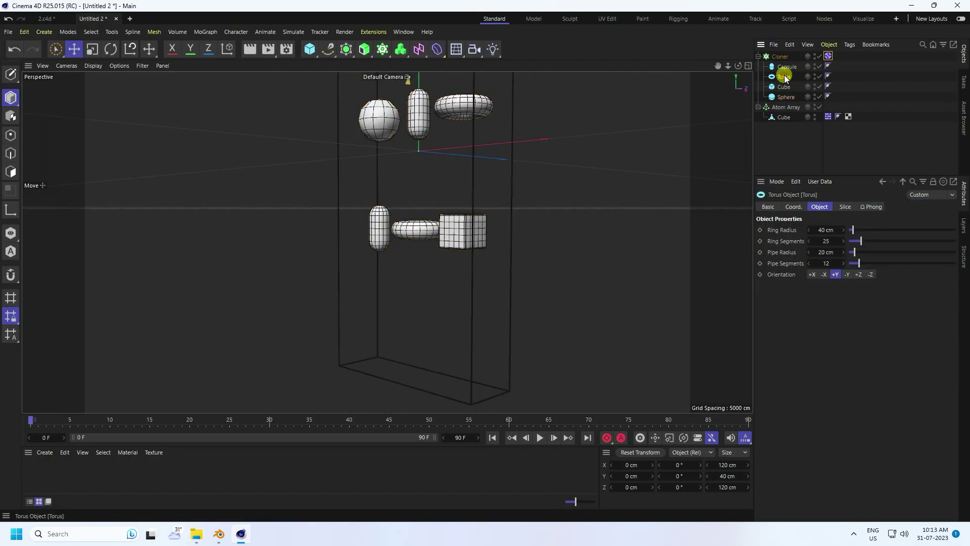
click(847, 273)
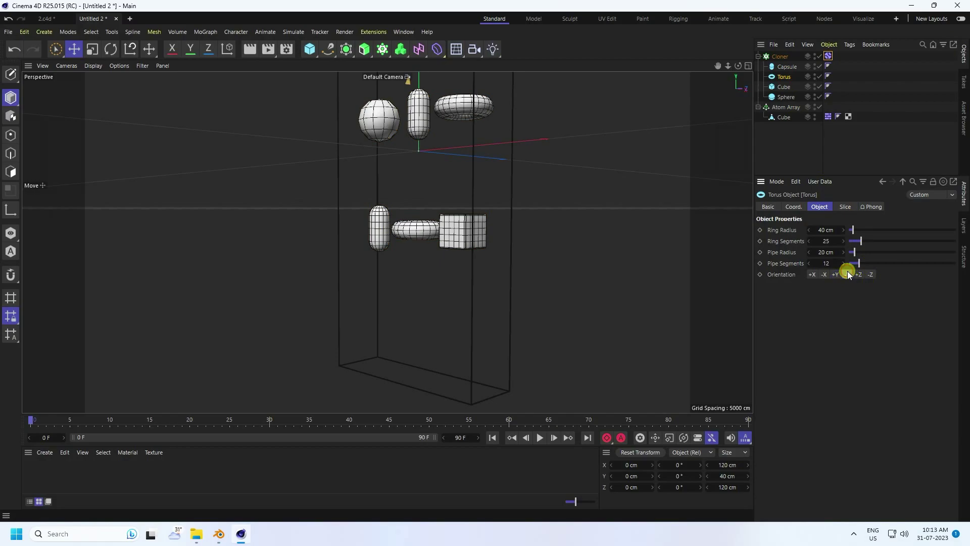
click(858, 273)
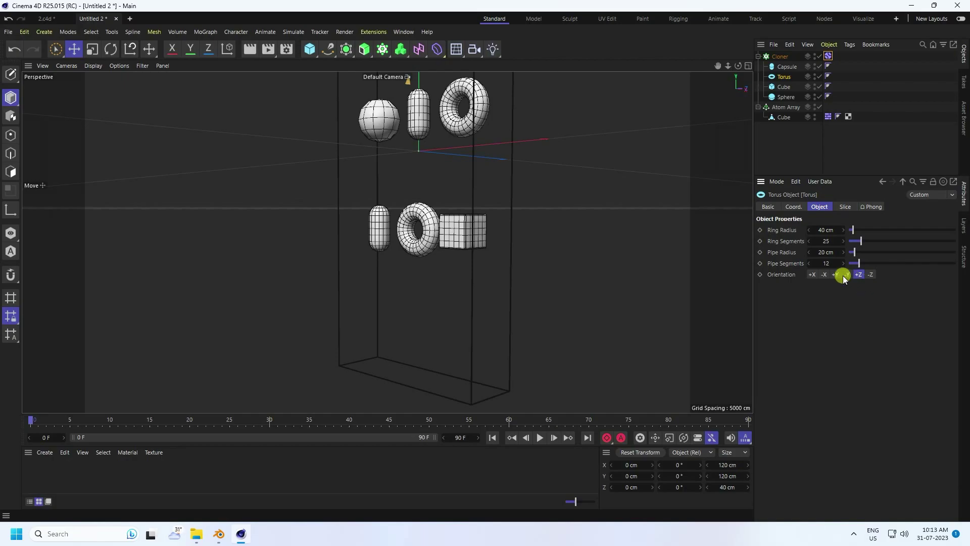
scroll(412, 214, up, 2)
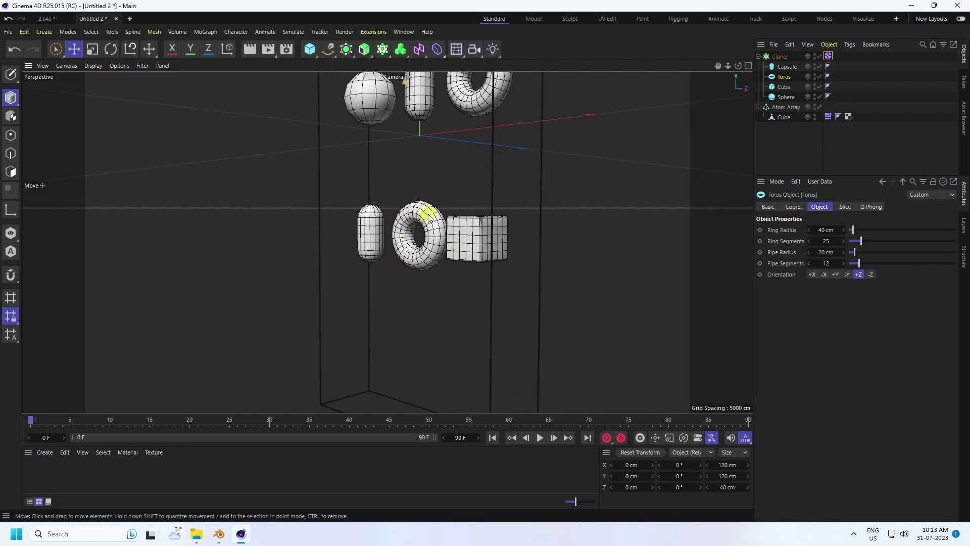
scroll(428, 215, down, 5)
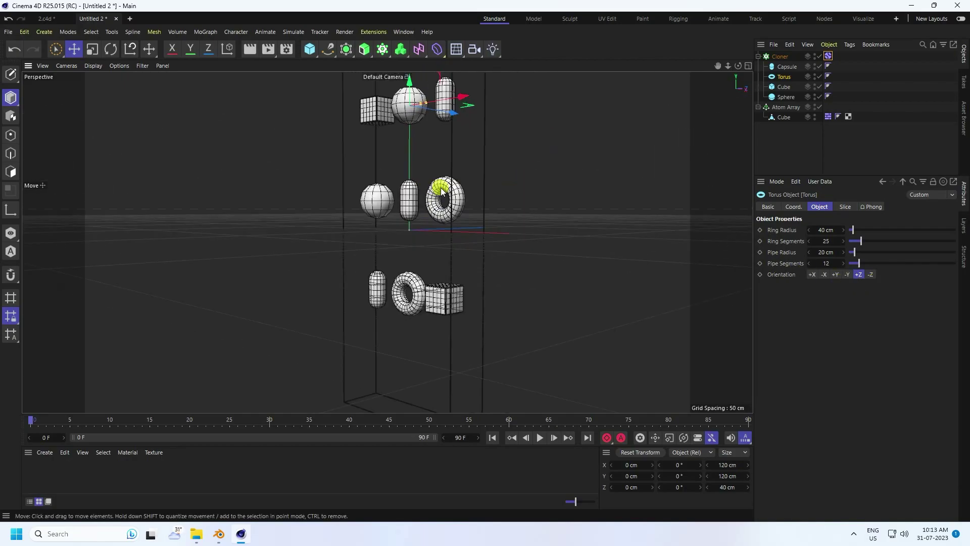
scroll(490, 143, up, 5)
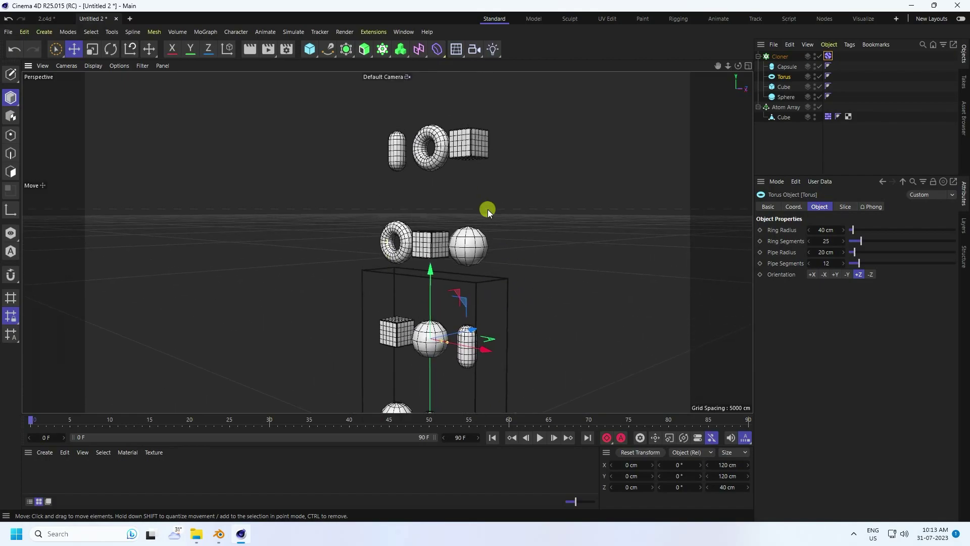
scroll(481, 281, down, 5)
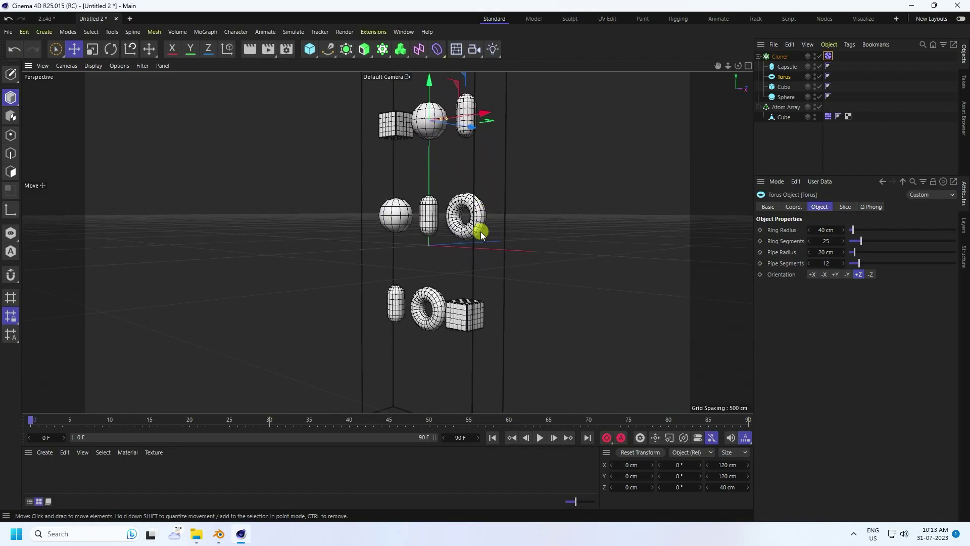
- Set the animation's end frame to 200
click(828, 56)
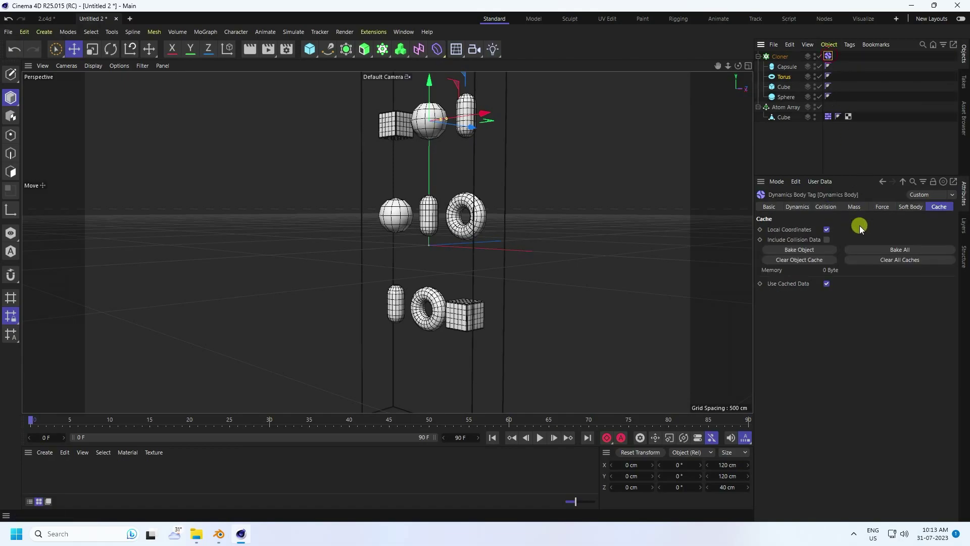
click(463, 438)
text(200)
key(Return)
- Bake All dynamics into the cache and play the drop into the box
click(899, 250)
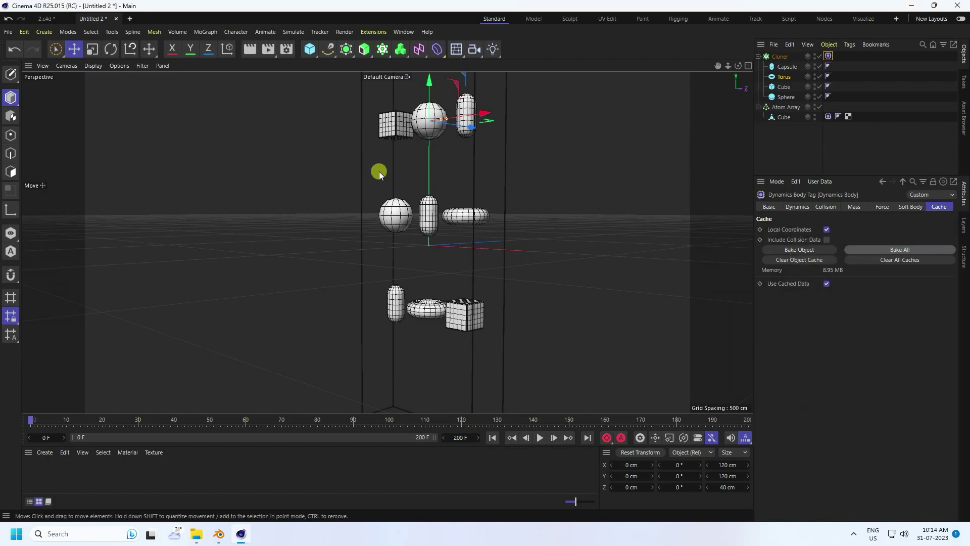
scroll(459, 368, up, 4)
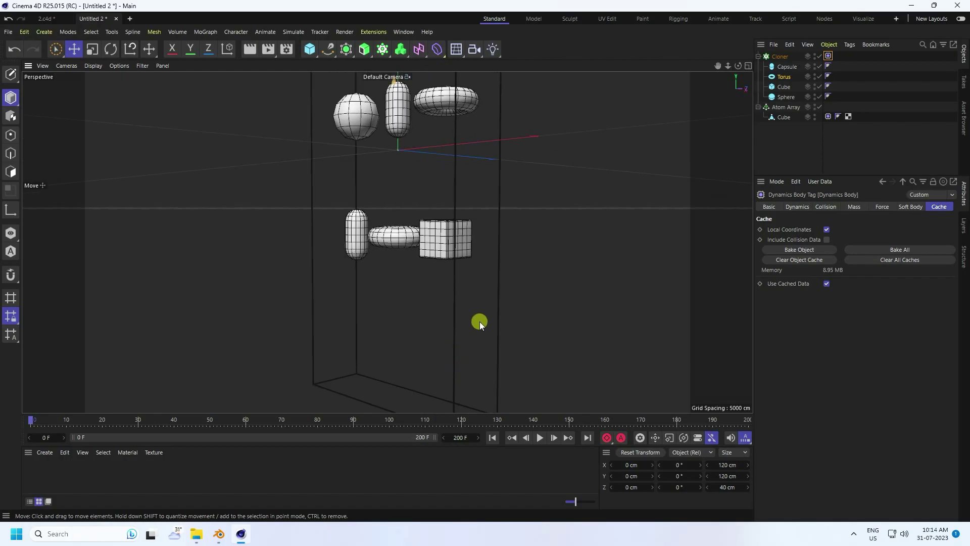
scroll(459, 332, up, 2)
click(540, 438)
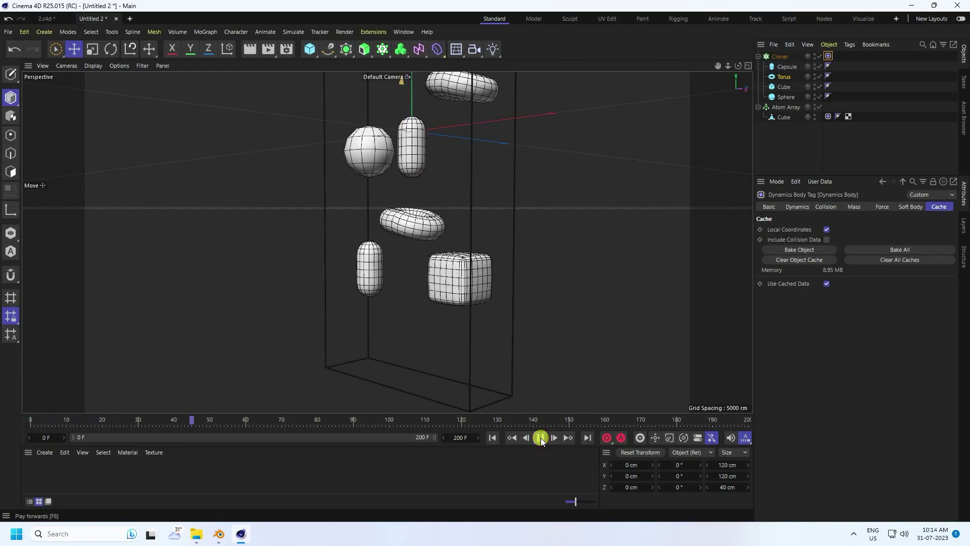
- Pause the drop, rewind to frame 0 and switch to the four-view layout
click(541, 439)
scroll(414, 202, up, 6)
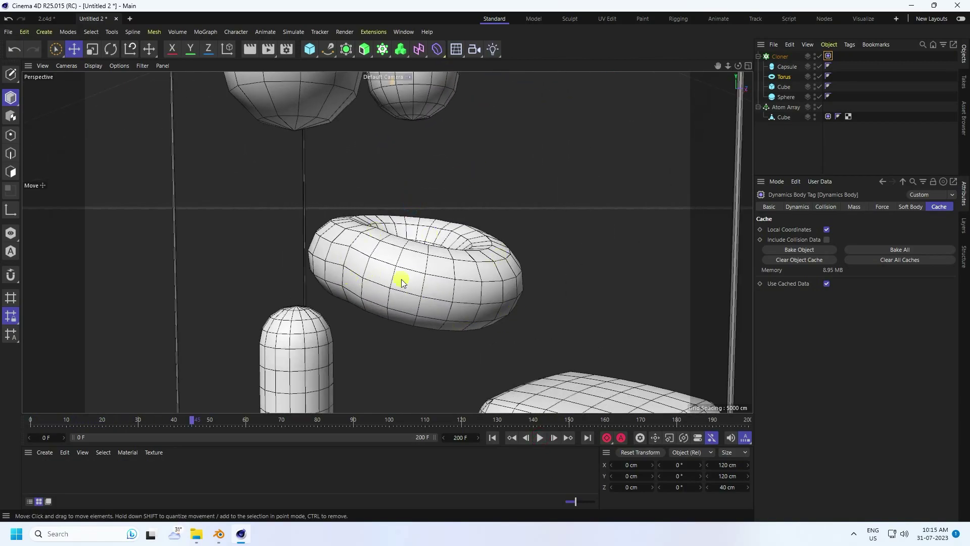
scroll(401, 281, down, 7)
scroll(355, 281, up, 1)
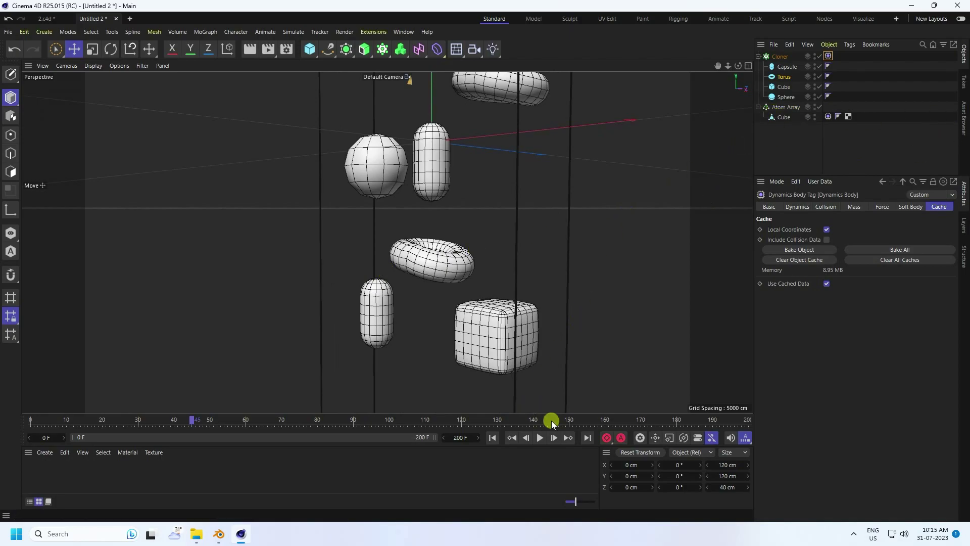
click(492, 438)
middle_click(531, 303)
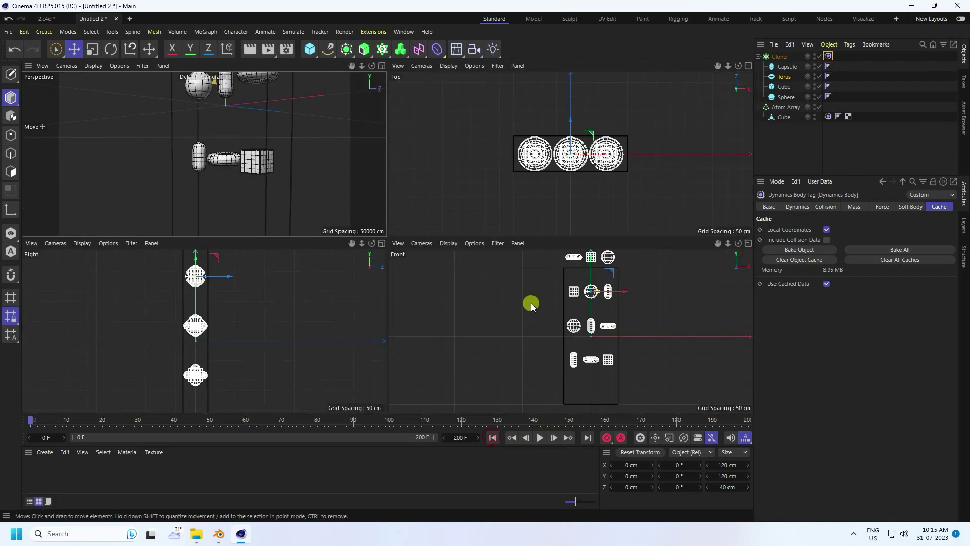
- Select the Cube inside Atom Array and disable the Atom Array frame
middle_click(315, 273)
scroll(351, 217, up, 10)
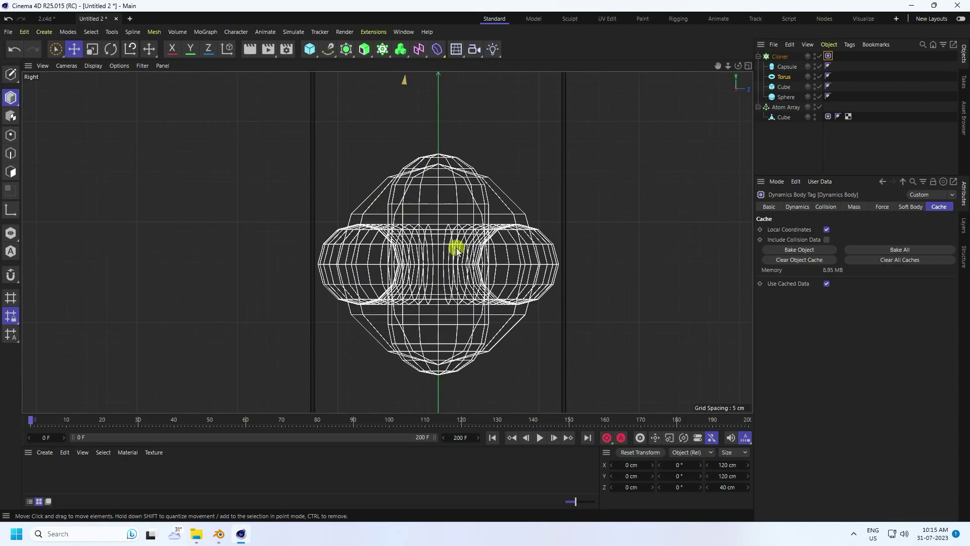
middle_click(465, 258)
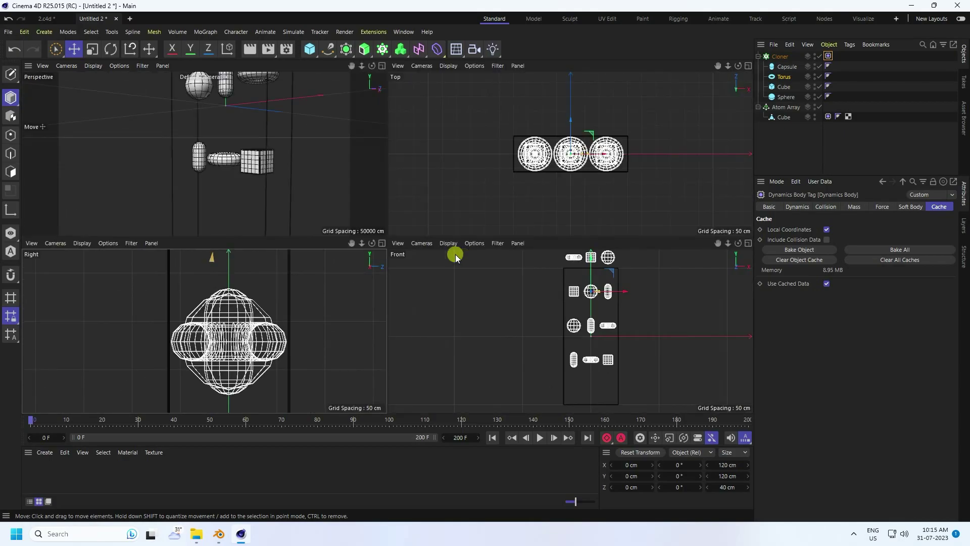
key(F1)
click(783, 117)
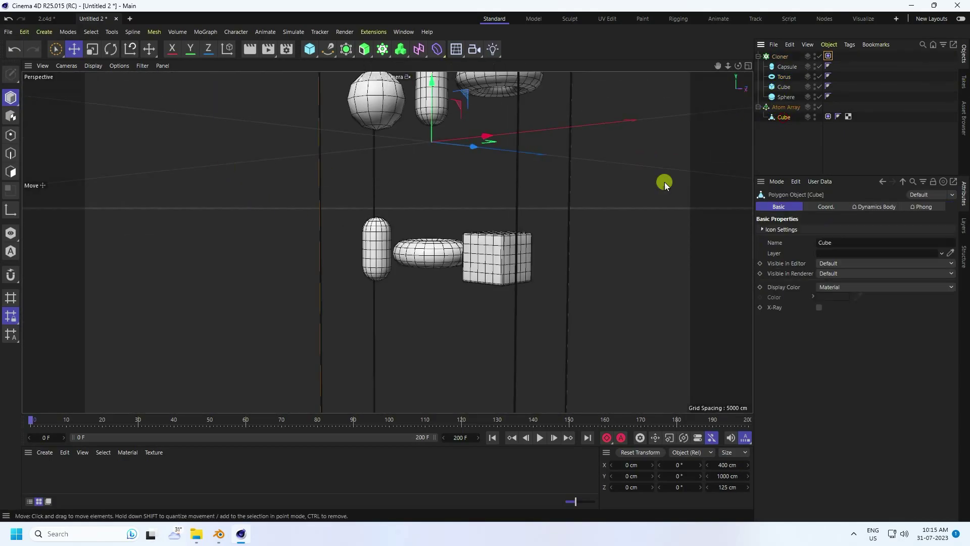
click(819, 107)
- In the Right view, scale the box along Z from 125 cm to about 151.8 cm
middle_click(426, 267)
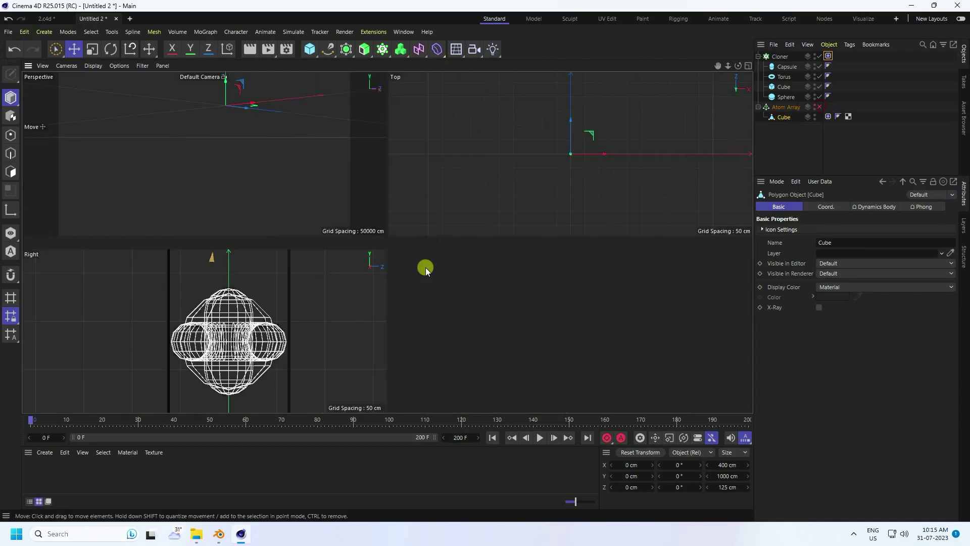
middle_click(342, 310)
scroll(472, 217, down, 6)
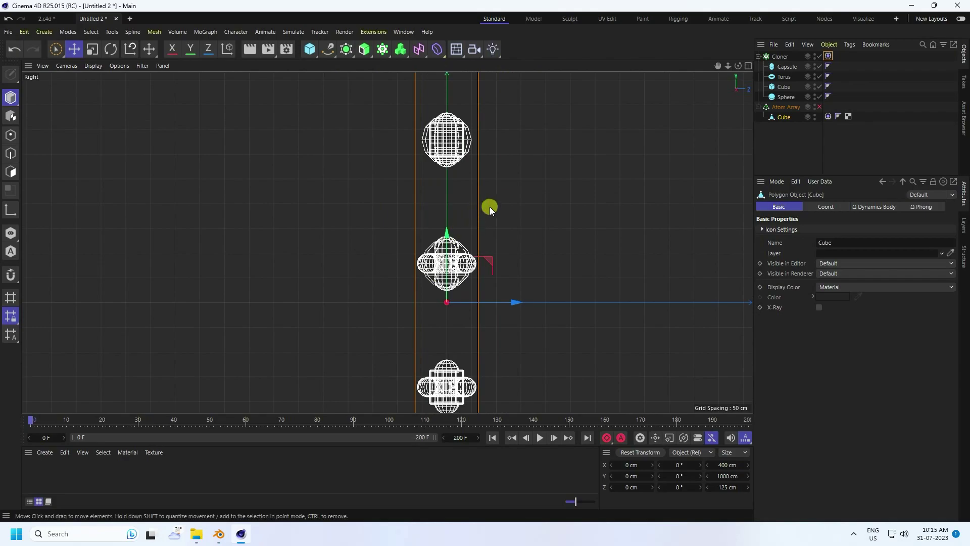
click(93, 49)
drag(517, 303, 534, 303)
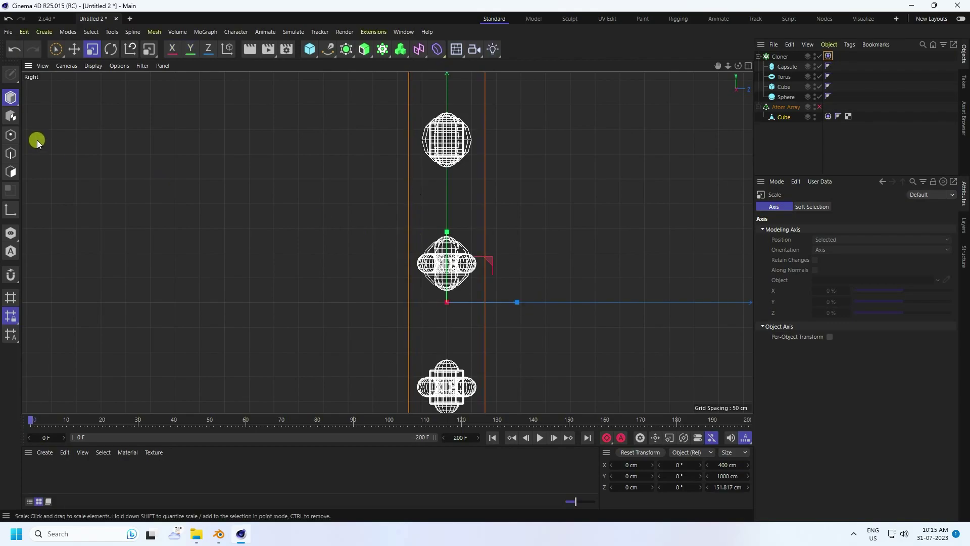
middle_click(530, 210)
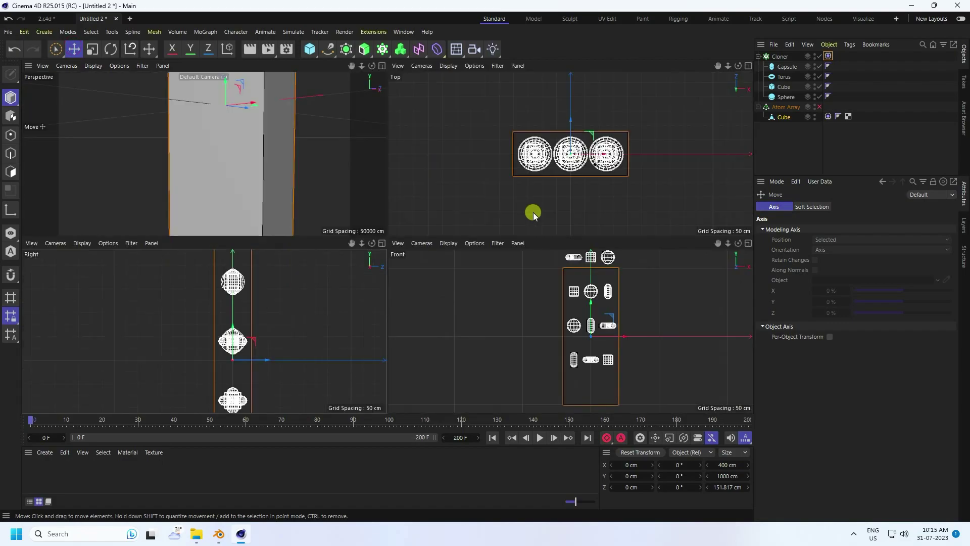
middle_click(339, 182)
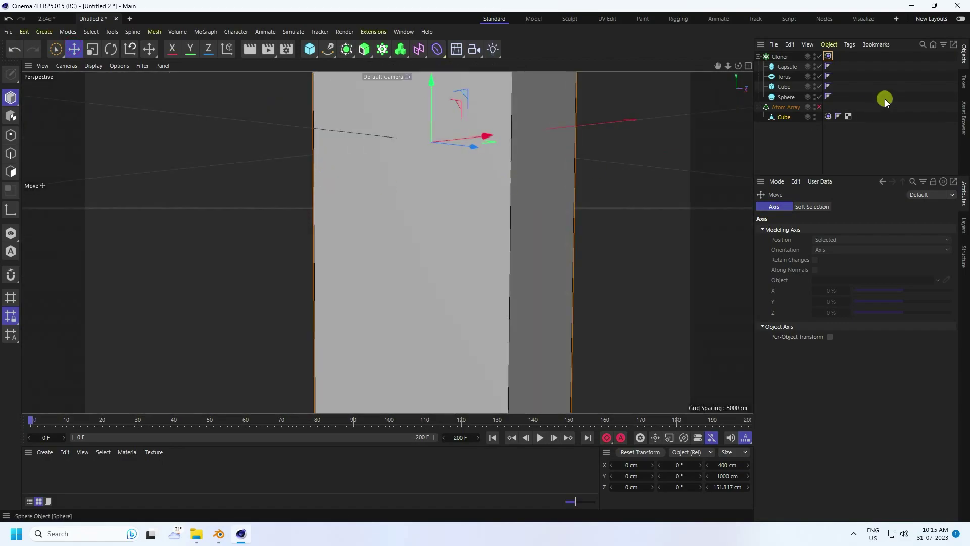
- Re-enable Atom Array, clear the object and all caches, and re-bake to 8.95 MB
click(815, 106)
click(828, 56)
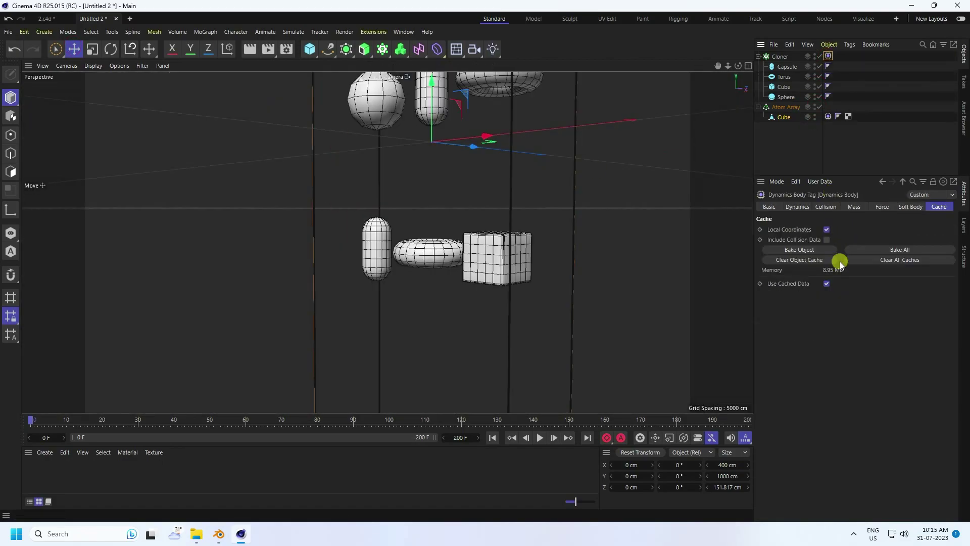
click(786, 260)
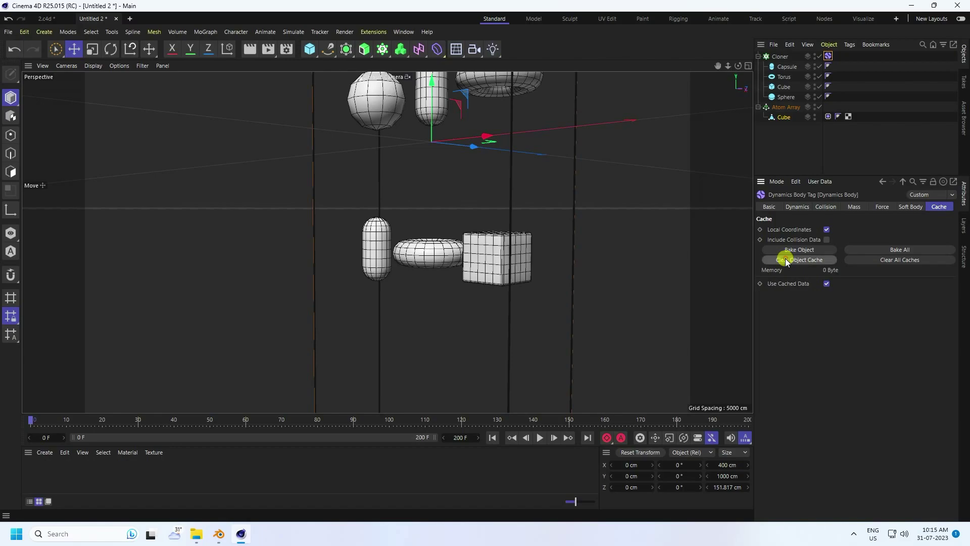
click(904, 261)
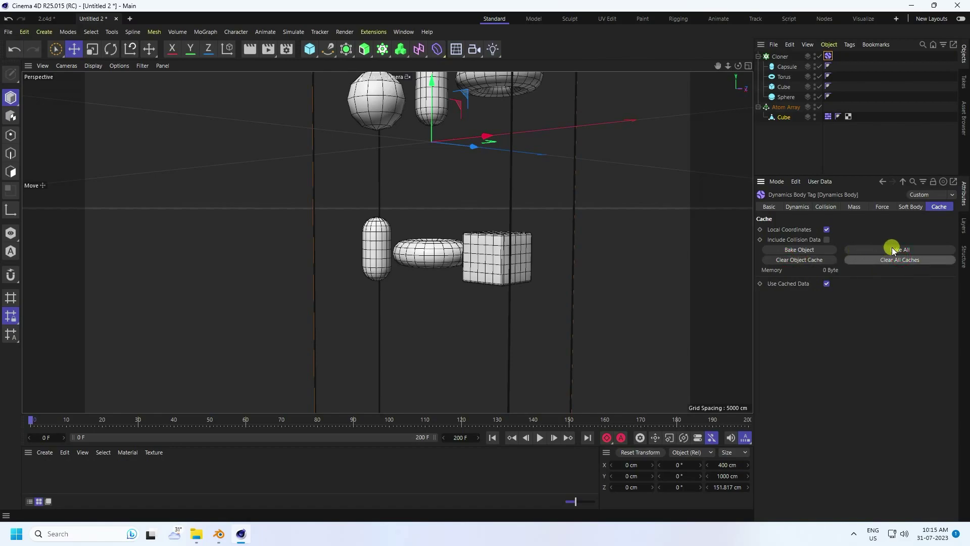
click(892, 249)
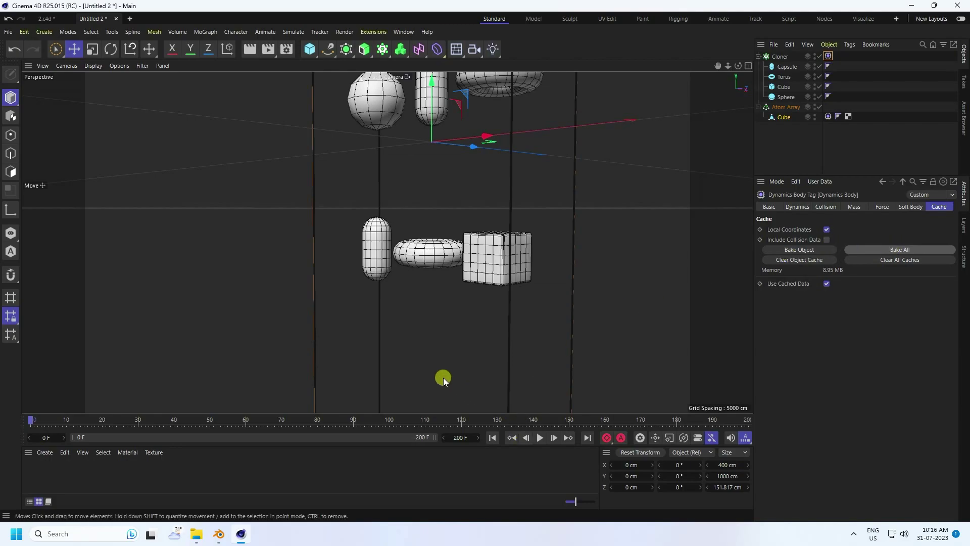
scroll(456, 287, down, 3)
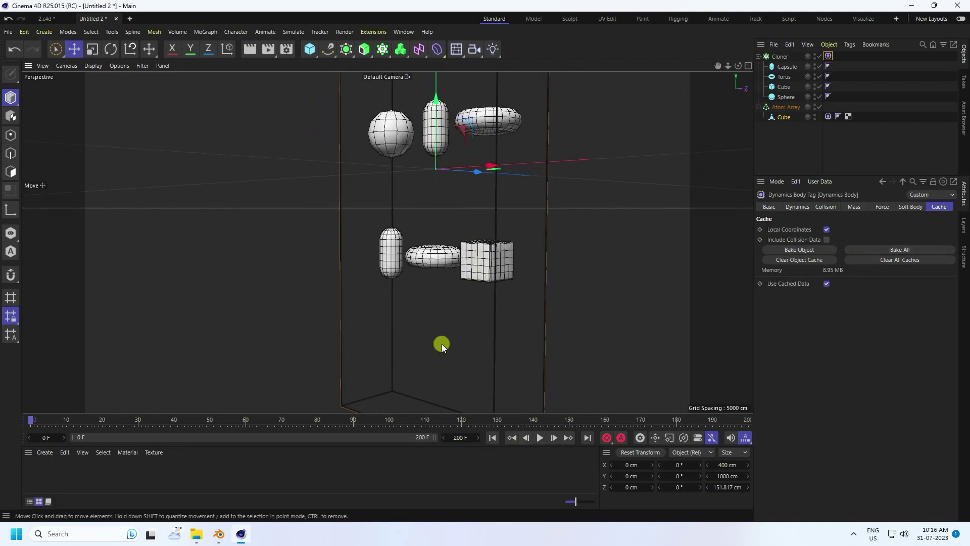
alt+drag(441, 343, 426, 281)
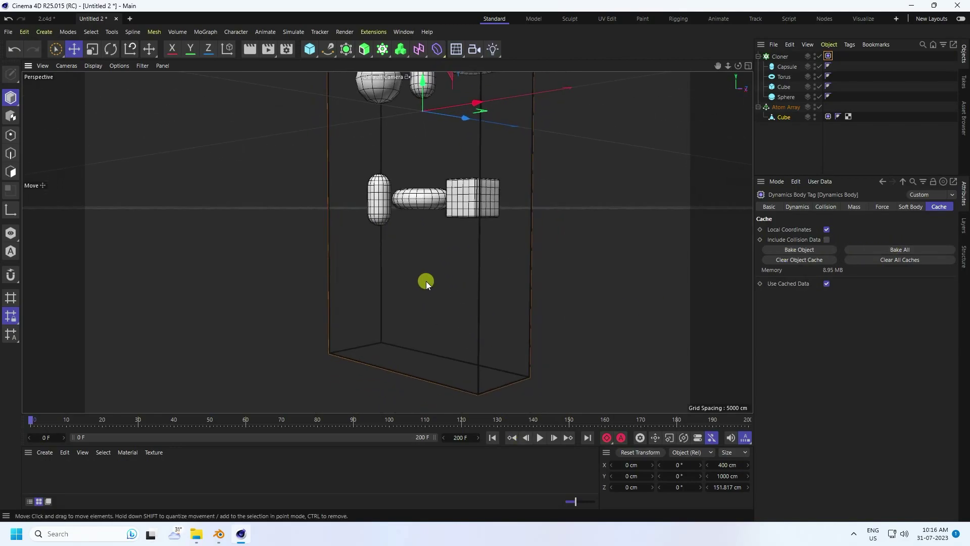
- Replay the re-baked pile-up from frame 0 with the camera closer, stop near frame 196, and rewind
click(493, 438)
click(538, 437)
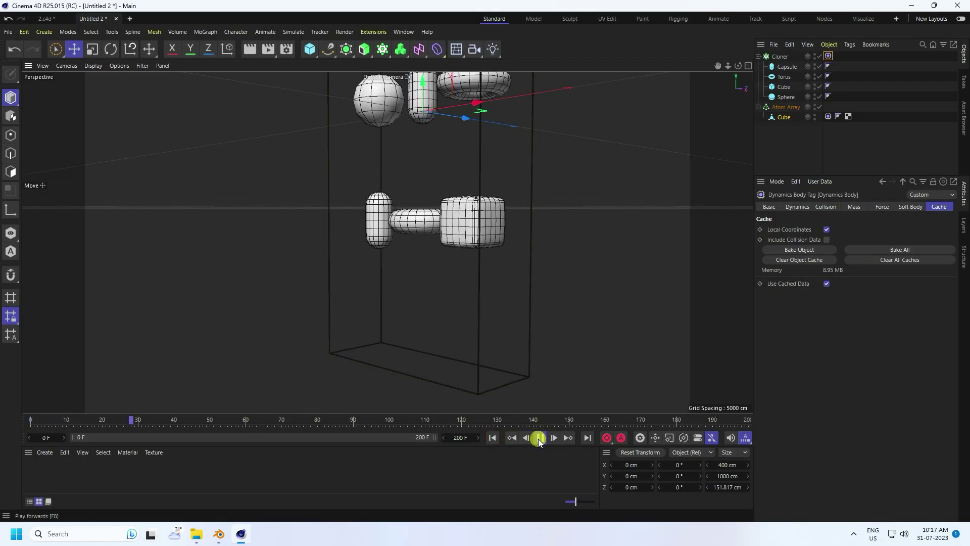
alt+right_drag(546, 308, 392, 340)
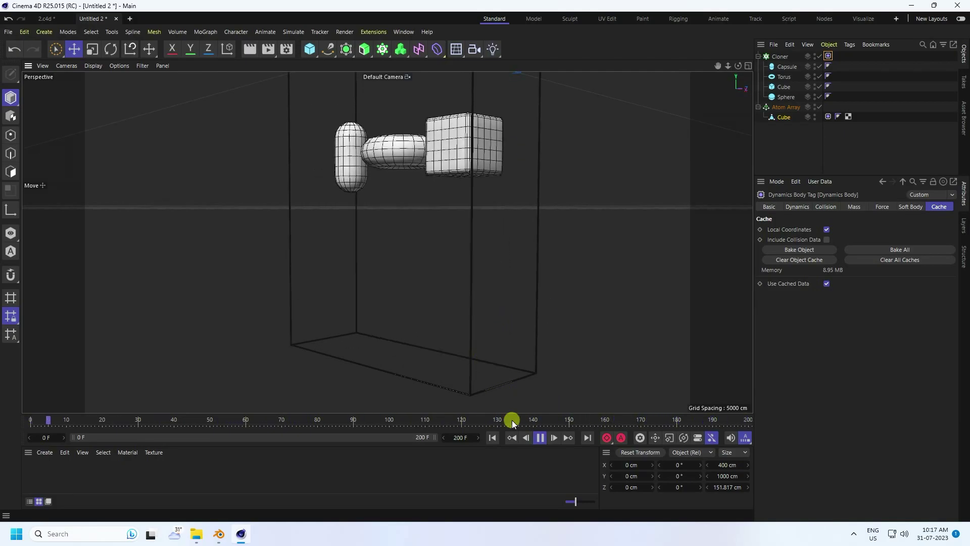
scroll(450, 369, up, 1)
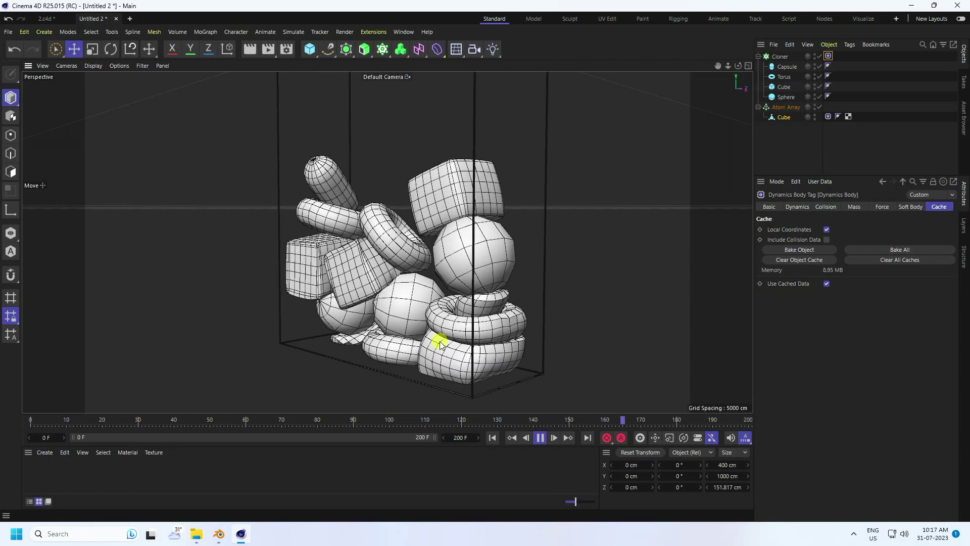
click(539, 437)
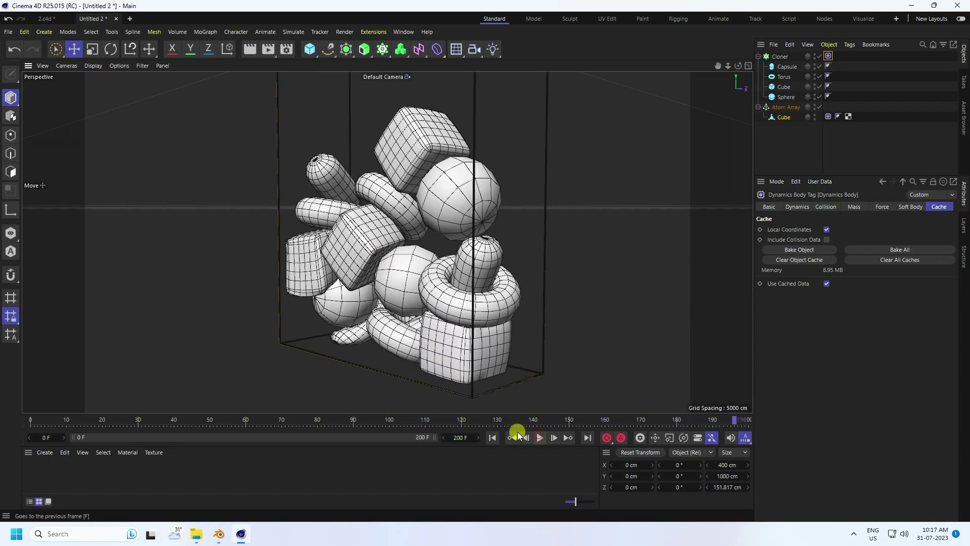
click(492, 437)
- Add a Subdivision Surface and nest the Cloner inside it
click(346, 49)
click(375, 65)
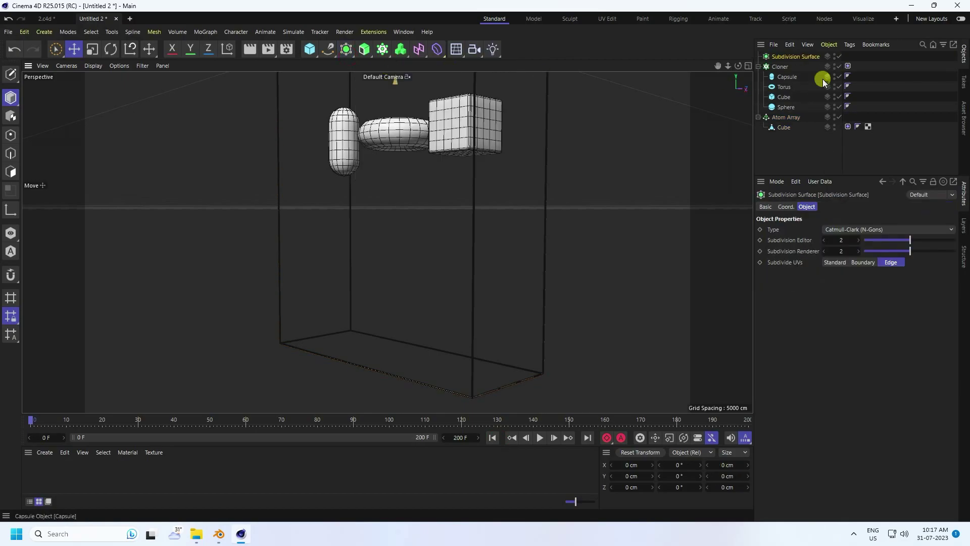
click(781, 66)
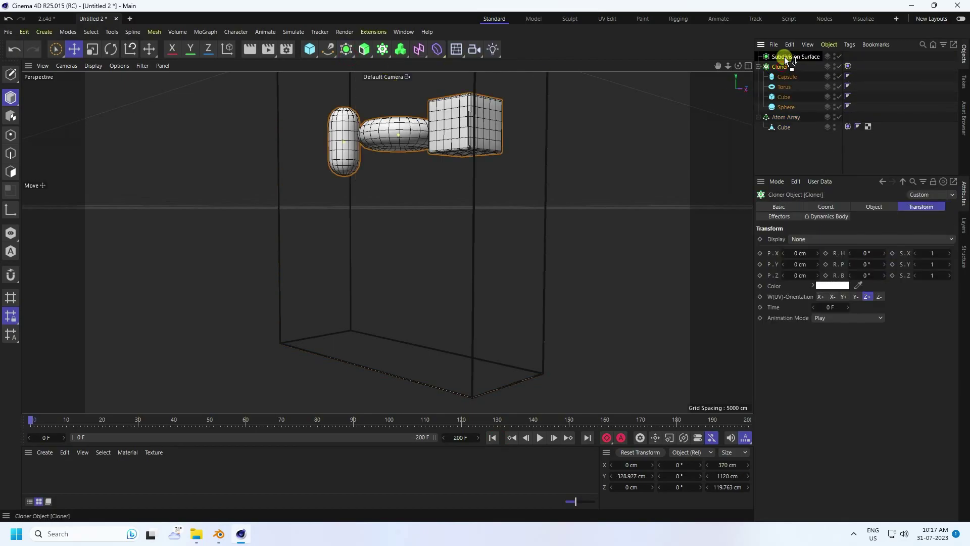
drag(783, 56, 783, 57)
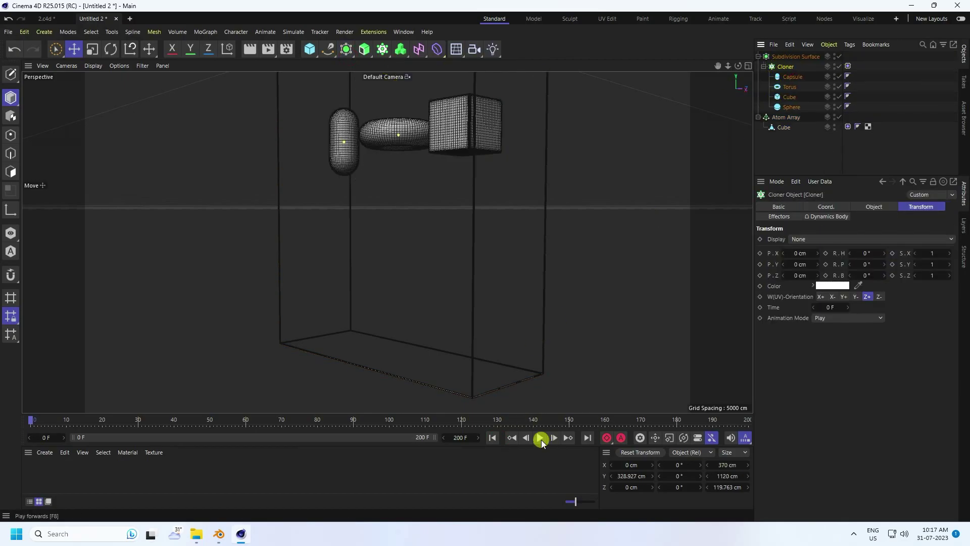
- Play the simulation to watch the smoothed shapes fall and pile up
click(539, 437)
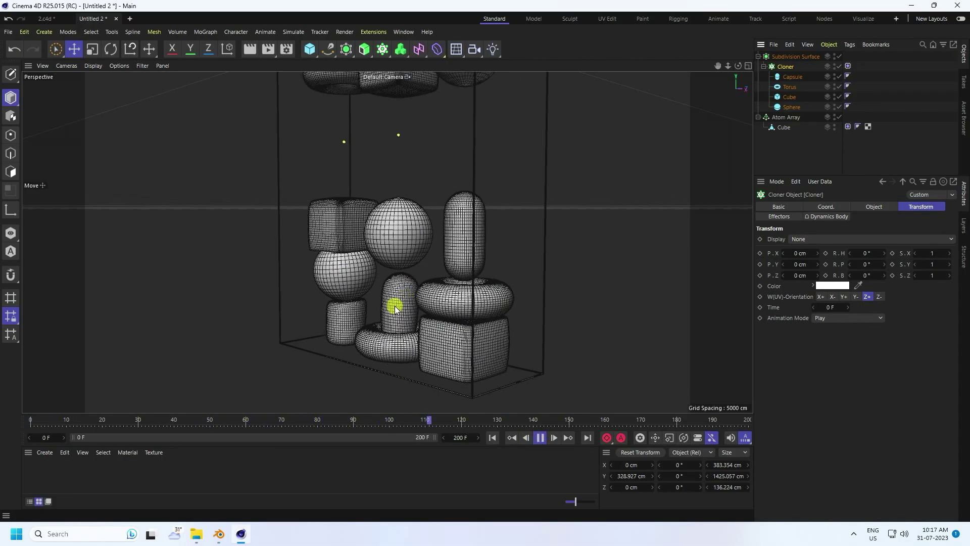
scroll(415, 326, up, 1)
scroll(420, 328, up, 2)
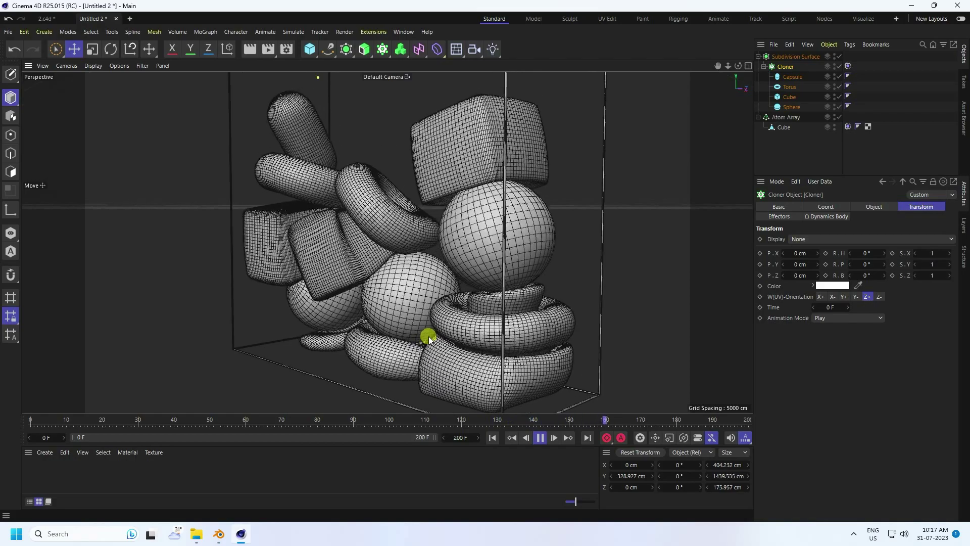